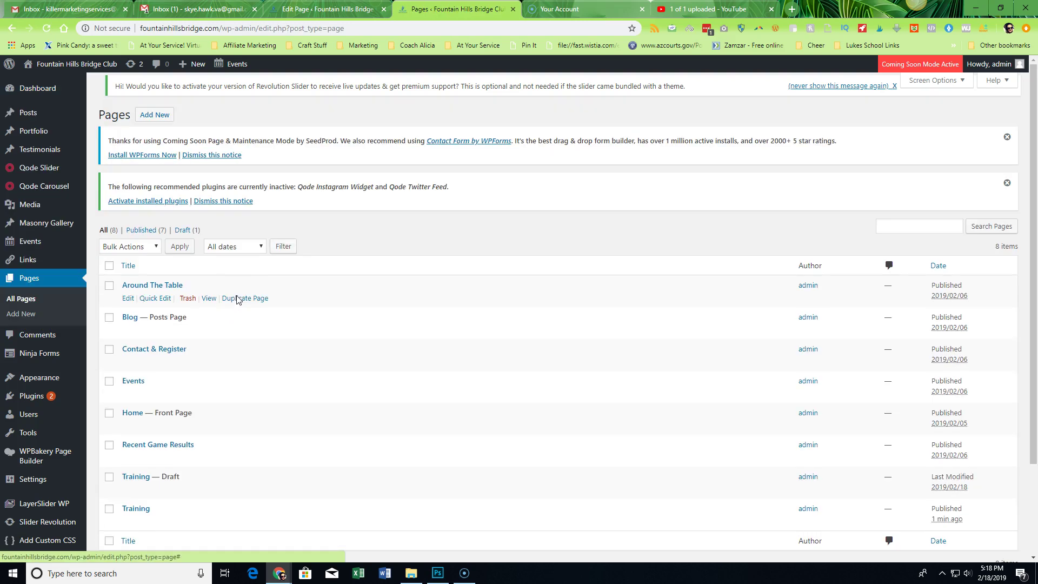
- Open the Around The Table page for editing and save the first member's bio text block with the text "Bio to follow"
{"action": "left_click", "coordinate": [128, 298]}
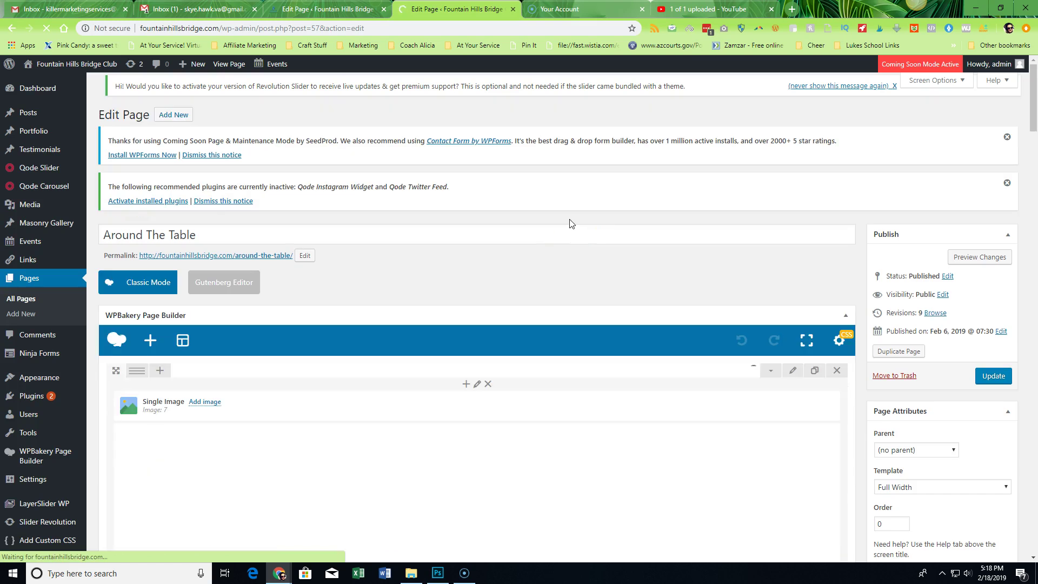
{"action": "scroll", "coordinate": [571, 223], "scroll_direction": "down", "scroll_amount": 6}
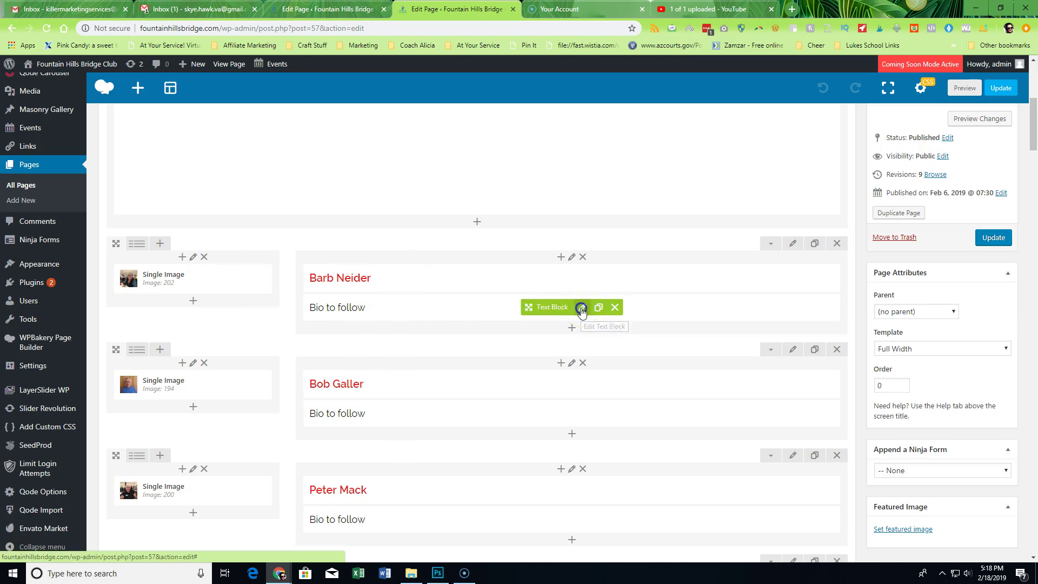
{"action": "left_click", "coordinate": [581, 308]}
{"action": "left_click", "coordinate": [533, 270]}
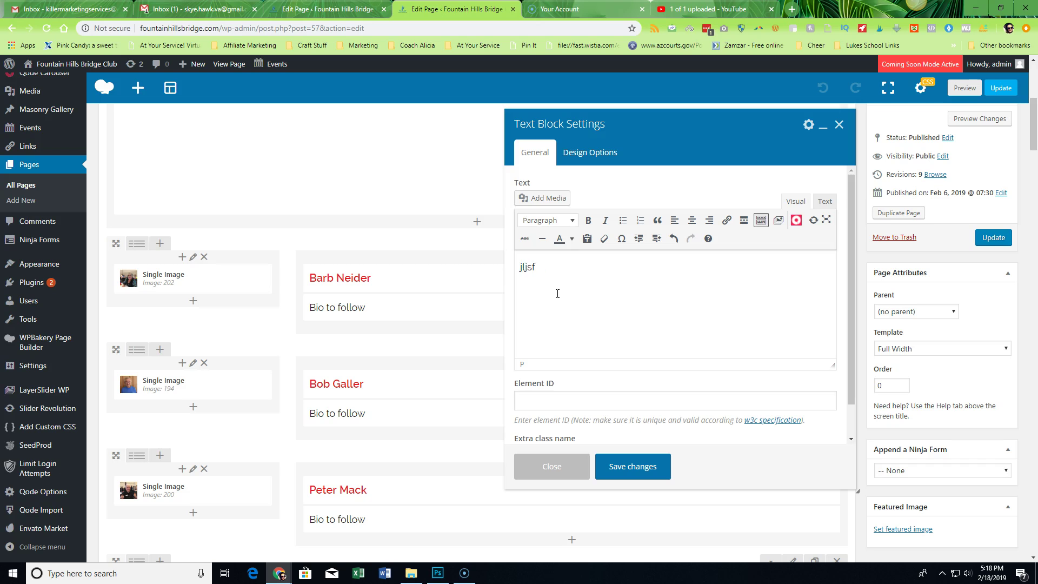
{"action": "left_click", "coordinate": [821, 203]}
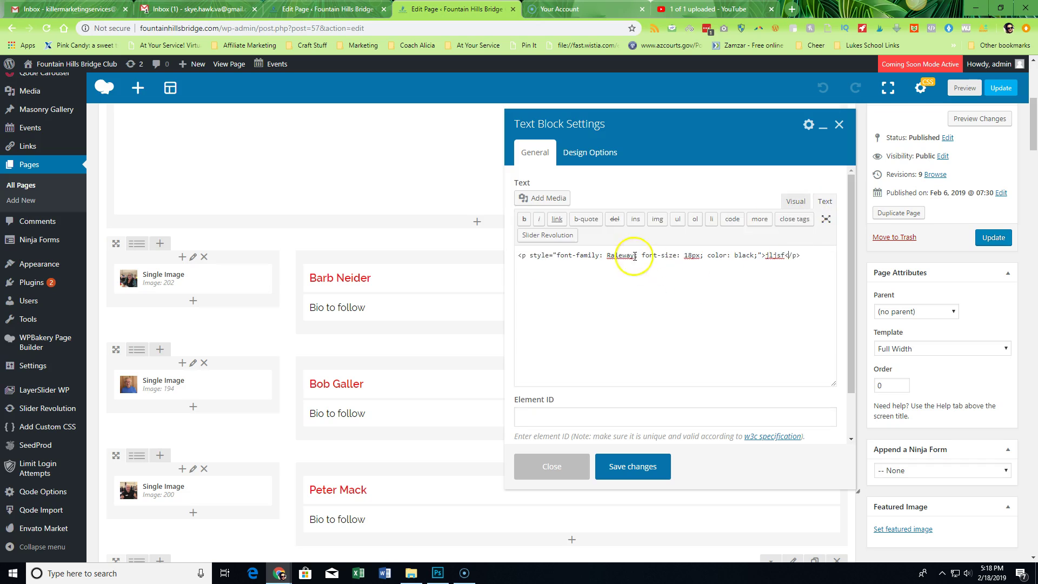
{"action": "left_click", "coordinate": [793, 201]}
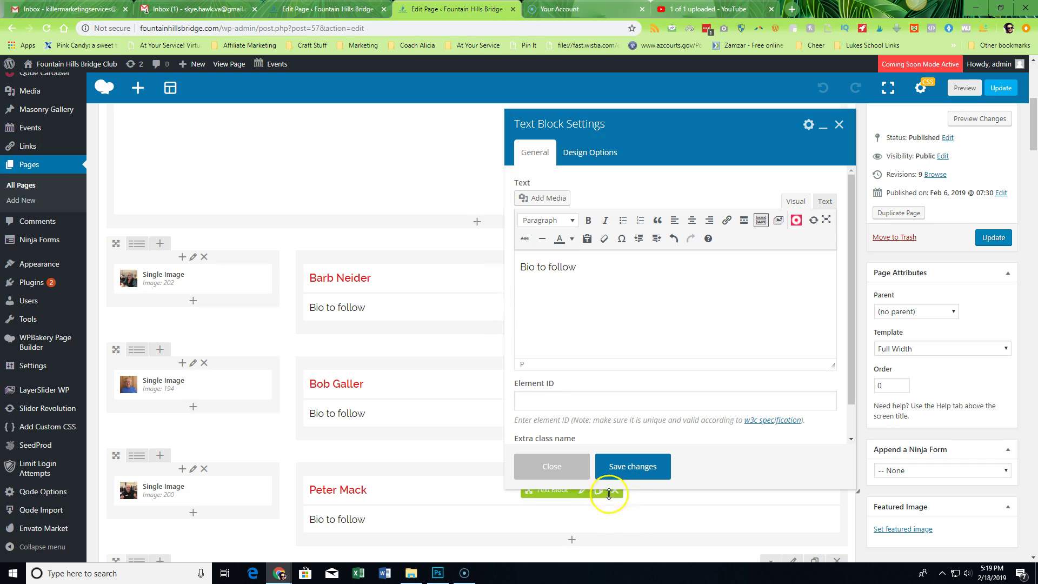
{"action": "left_click", "coordinate": [626, 465]}
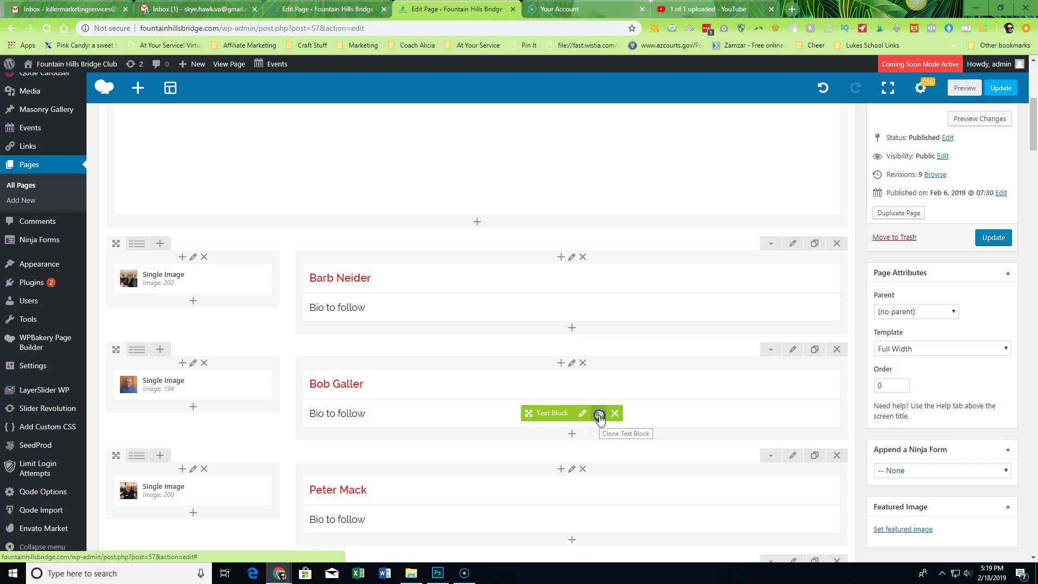
- Clone the second member's bio text block into the first member's row and delete the extra bio block there
{"action": "left_click", "coordinate": [599, 415]}
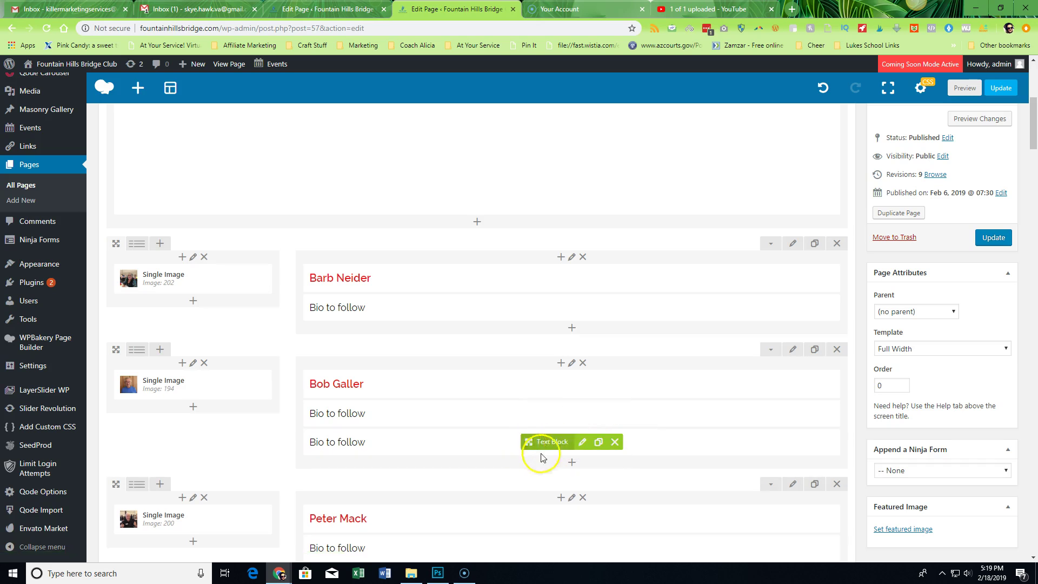
{"action": "left_click_drag", "start_coordinate": [539, 443], "coordinate": [514, 331]}
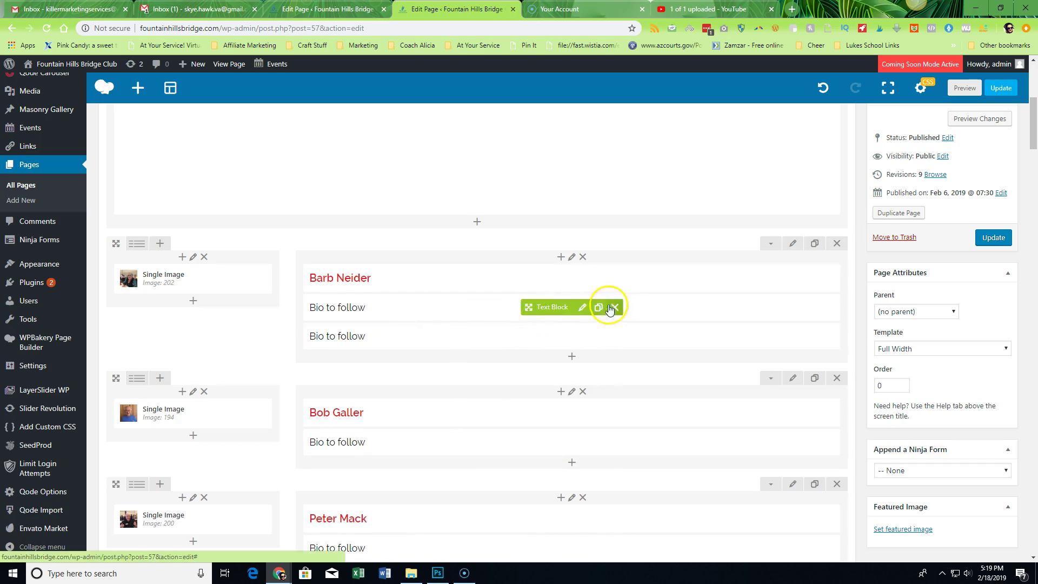
{"action": "left_click", "coordinate": [616, 307]}
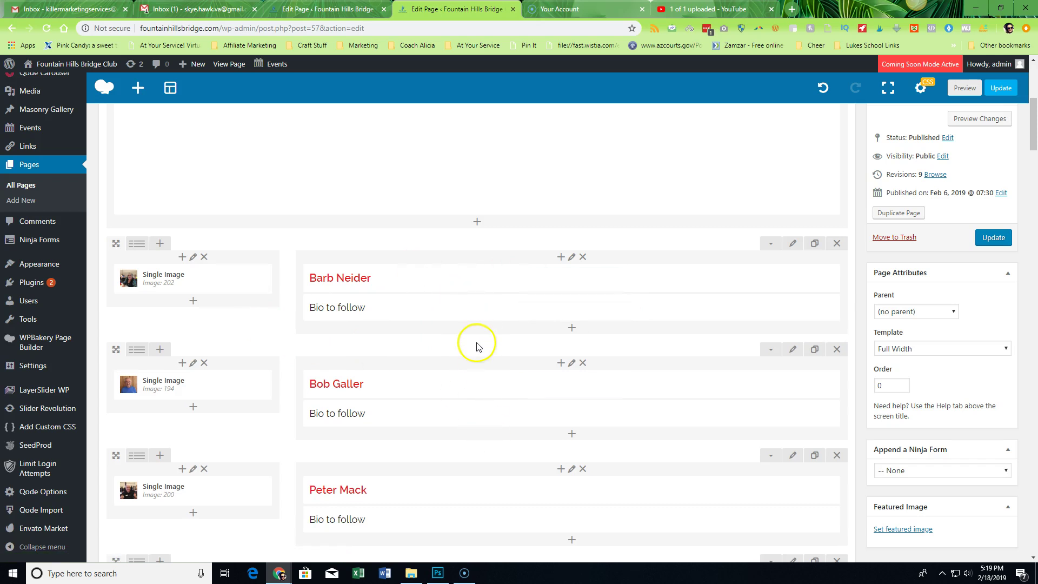
- Duplicate the whole row of the first member, including the photo, name and bio
{"action": "scroll", "coordinate": [478, 346], "scroll_direction": "down", "scroll_amount": 7}
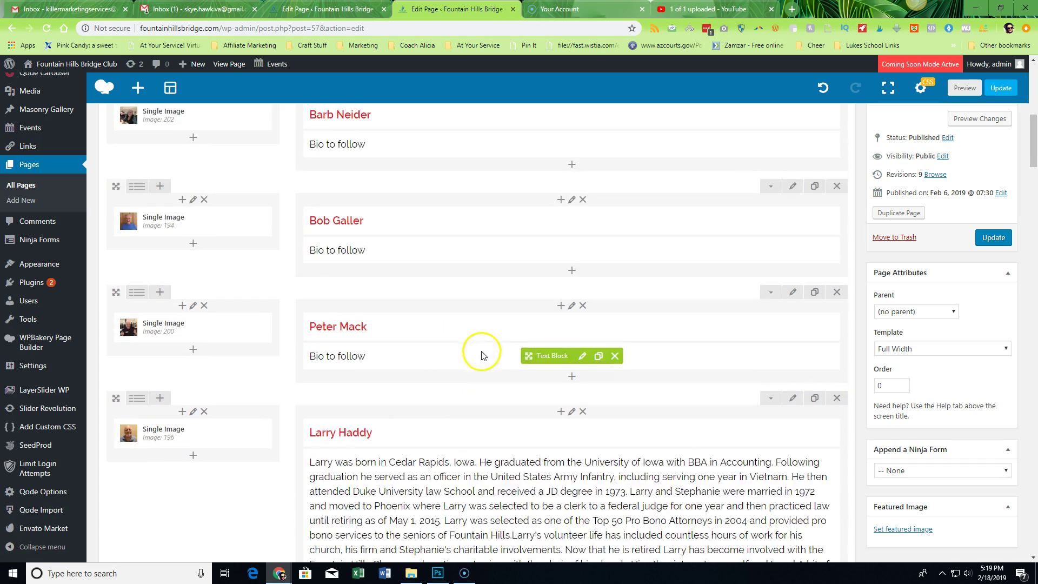
{"action": "scroll", "coordinate": [480, 350], "scroll_direction": "up", "scroll_amount": 7}
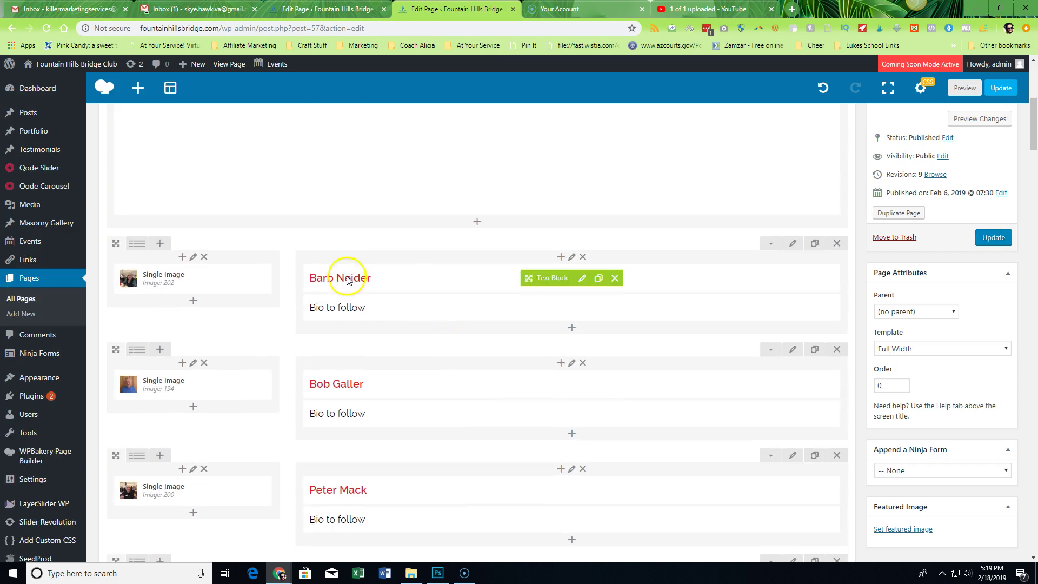
{"action": "scroll", "coordinate": [430, 290], "scroll_direction": "down", "scroll_amount": 15}
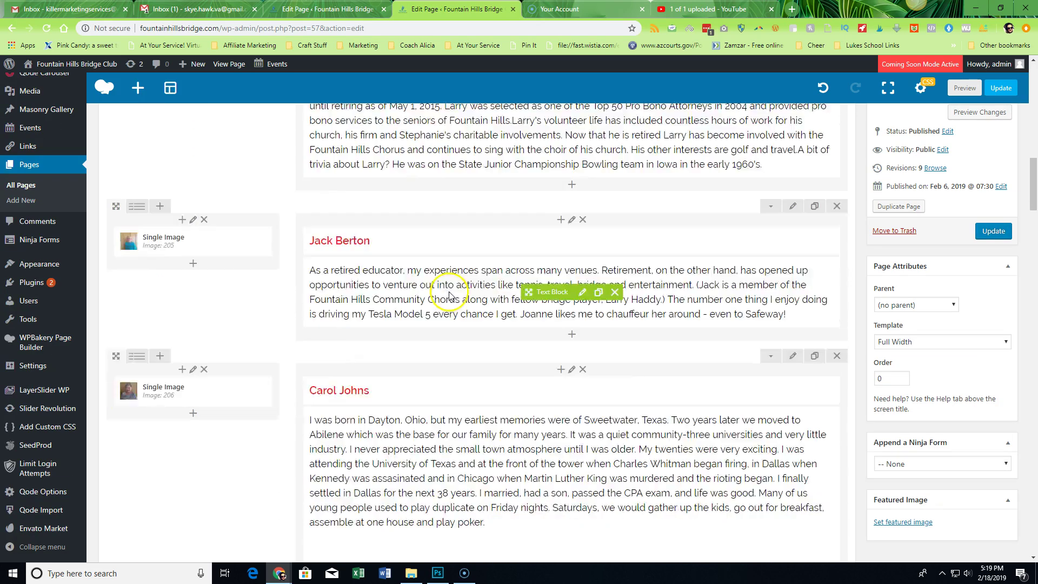
{"action": "scroll", "coordinate": [764, 303], "scroll_direction": "up", "scroll_amount": 12}
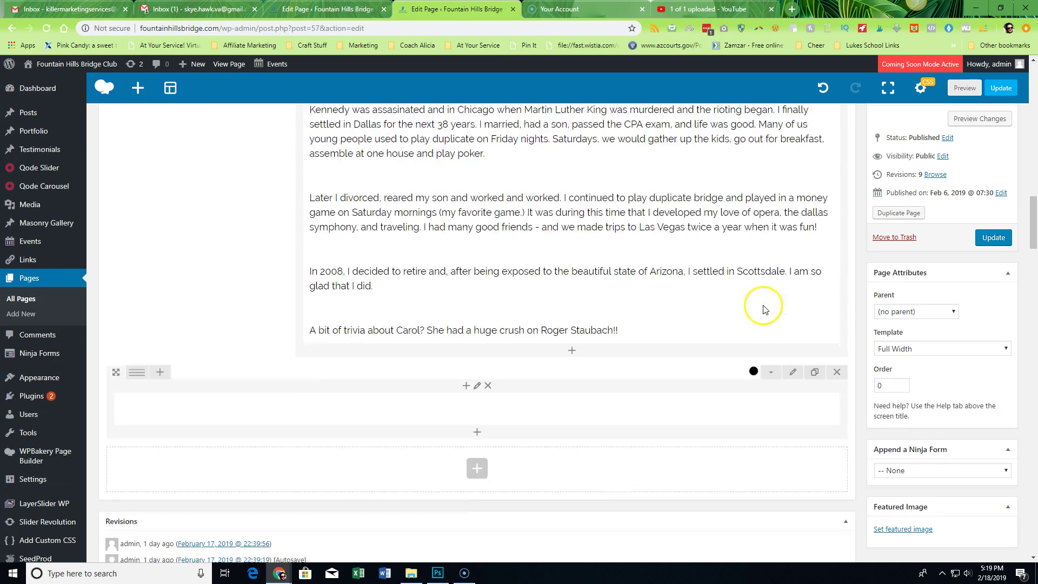
{"action": "scroll", "coordinate": [734, 288], "scroll_direction": "up", "scroll_amount": 6}
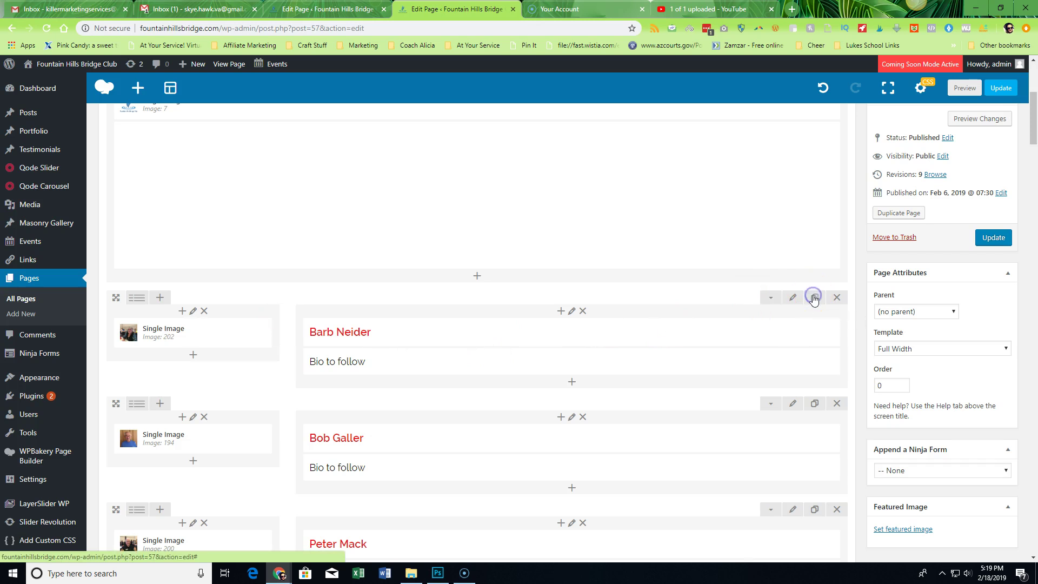
{"action": "left_click", "coordinate": [814, 298]}
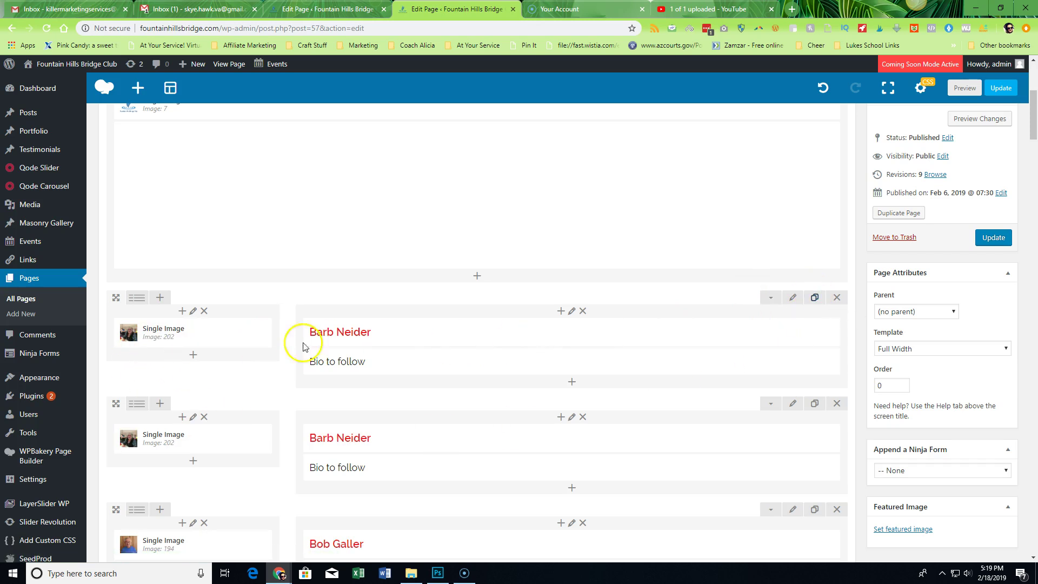
- Duplicate the last member's row at the end of the list and delete the copy
{"action": "scroll", "coordinate": [486, 364], "scroll_direction": "down", "scroll_amount": 14}
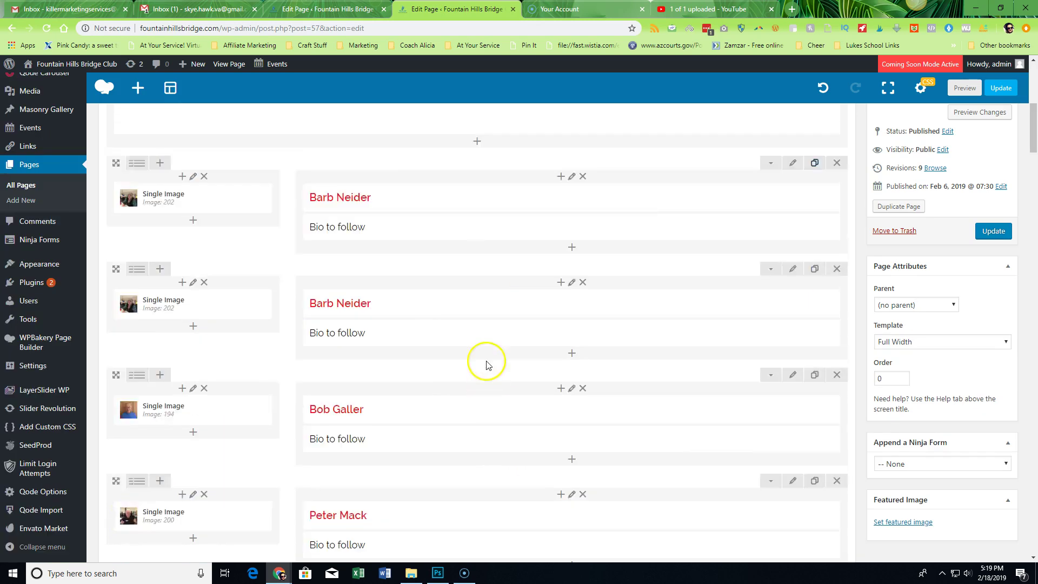
{"action": "scroll", "coordinate": [489, 366], "scroll_direction": "down", "scroll_amount": 3}
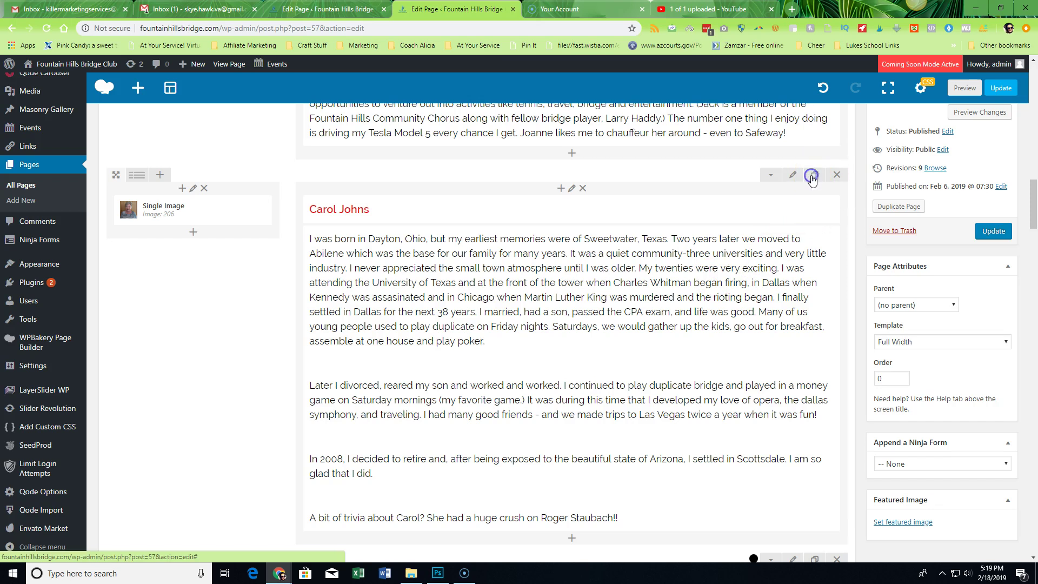
{"action": "left_click", "coordinate": [811, 175]}
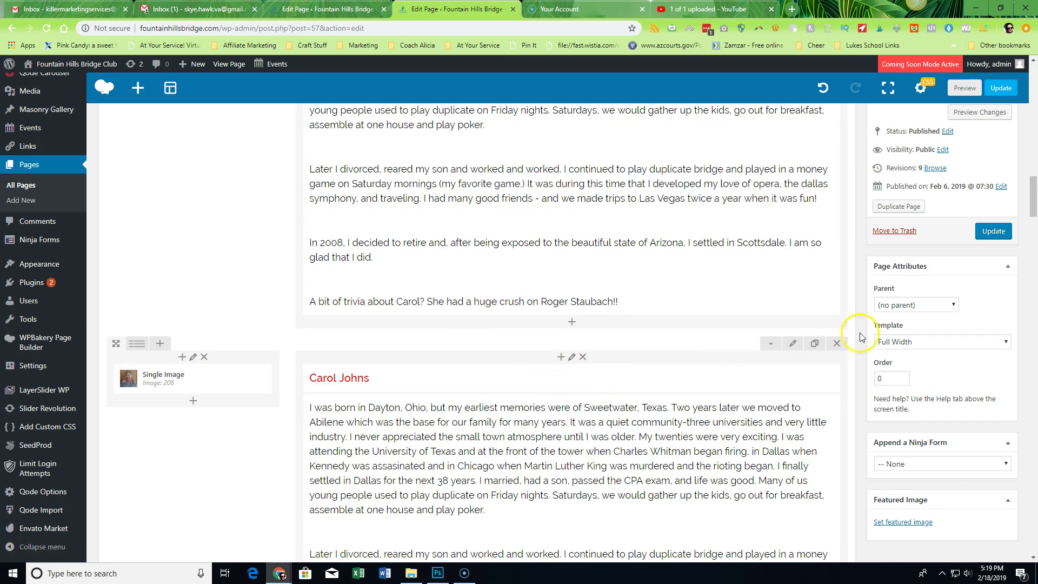
{"action": "left_click", "coordinate": [836, 344]}
- Remove the photo from the first member row's Single Image element and open the media library for a replacement
{"action": "scroll", "coordinate": [528, 197], "scroll_direction": "up", "scroll_amount": 15}
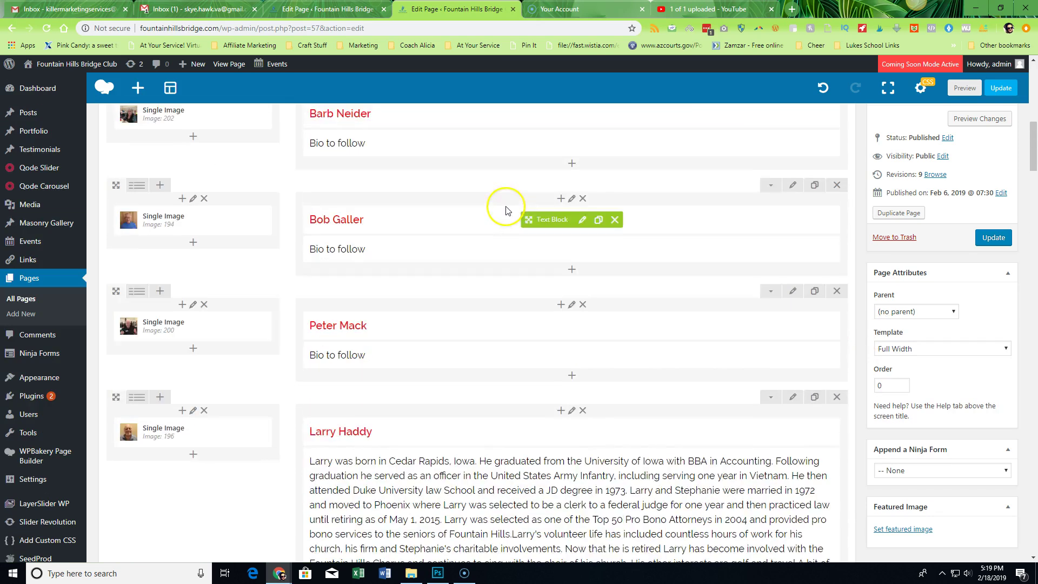
{"action": "scroll", "coordinate": [341, 308], "scroll_direction": "down", "scroll_amount": 2}
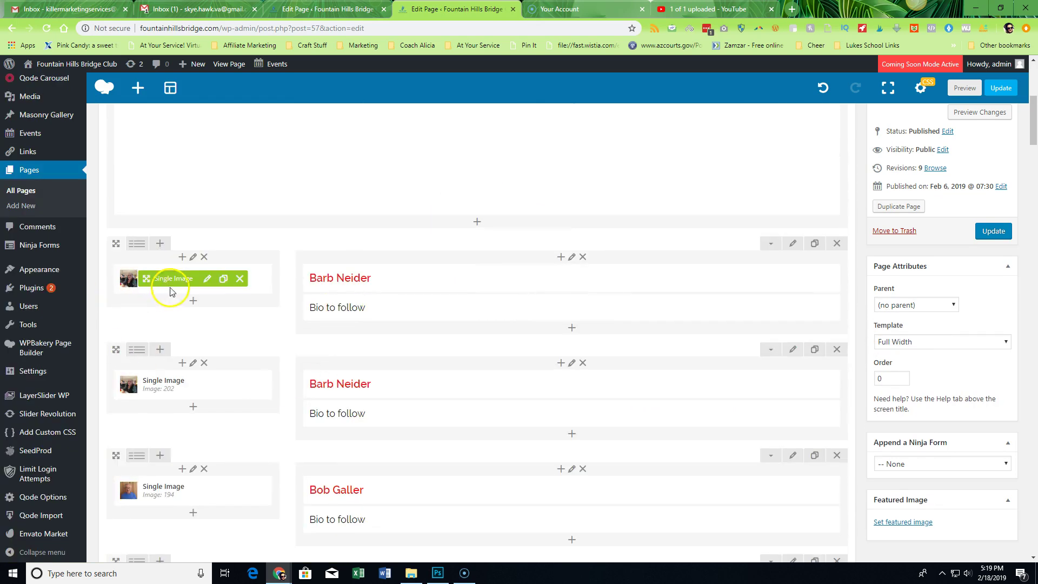
{"action": "left_click", "coordinate": [207, 279]}
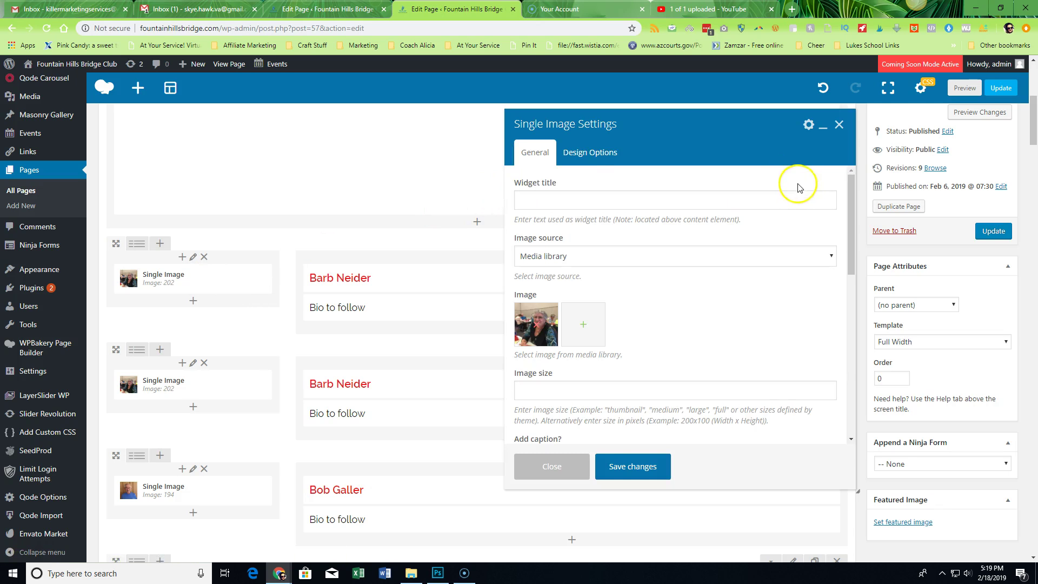
{"action": "left_click", "coordinate": [539, 327]}
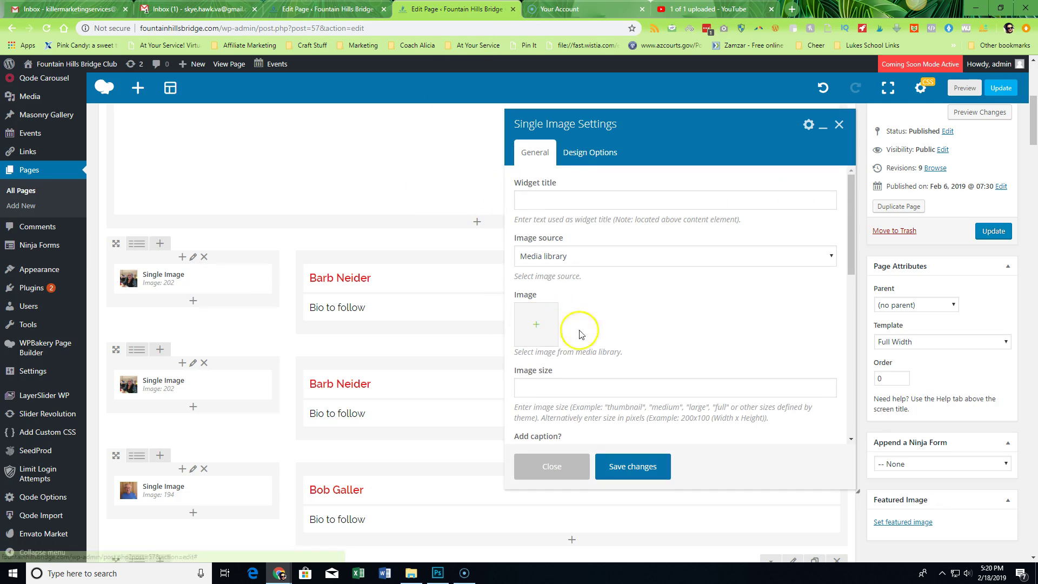
{"action": "left_click", "coordinate": [536, 326]}
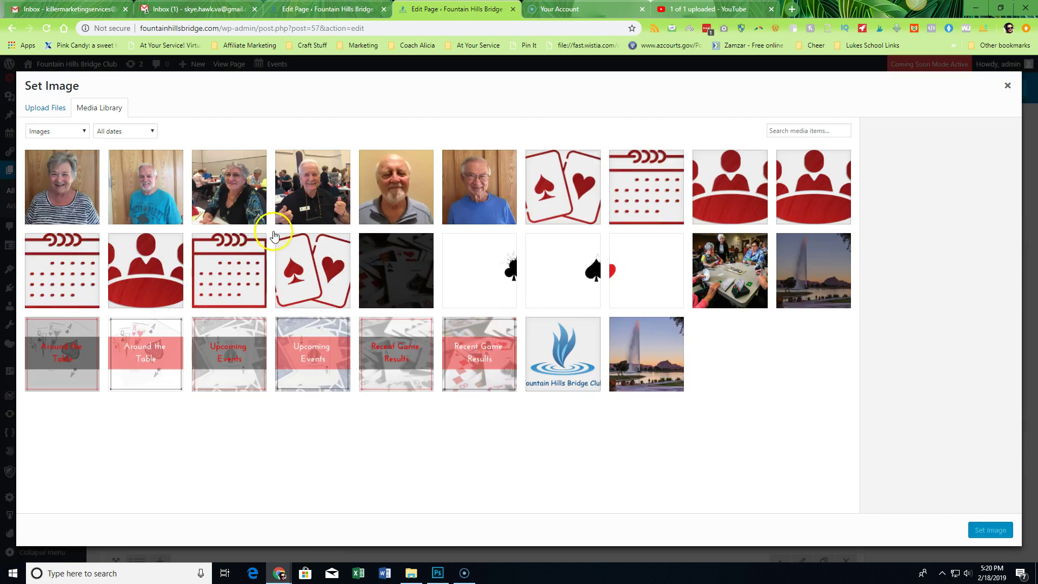
- Upload "Events icon resized 2" from the FH Bridge Club folder and permanently delete it from the media library
{"action": "left_click", "coordinate": [43, 110]}
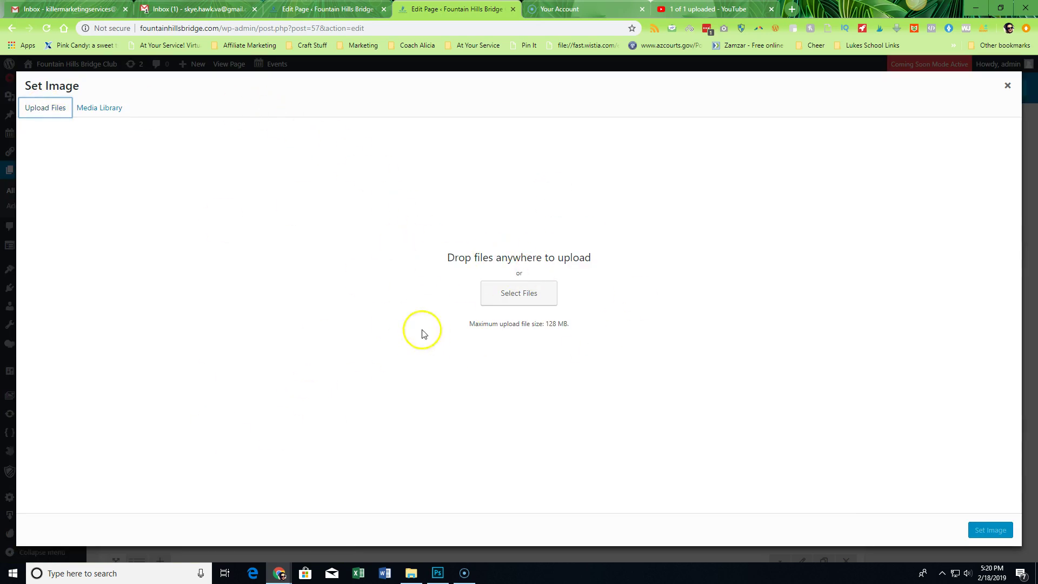
{"action": "left_click", "coordinate": [489, 302]}
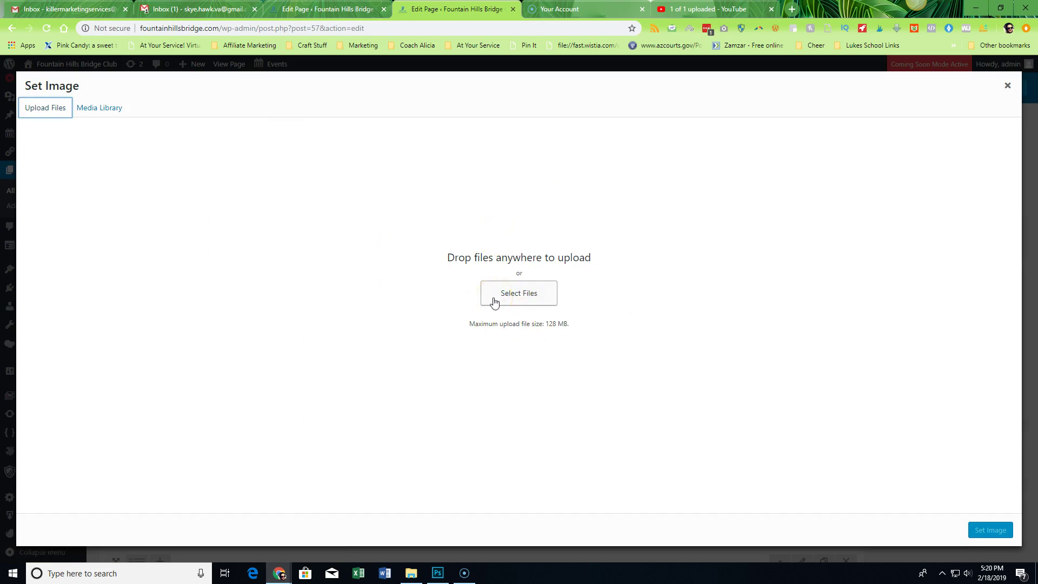
{"action": "left_click", "coordinate": [409, 572]}
{"action": "left_click_drag", "start_coordinate": [145, 245], "coordinate": [159, 271]}
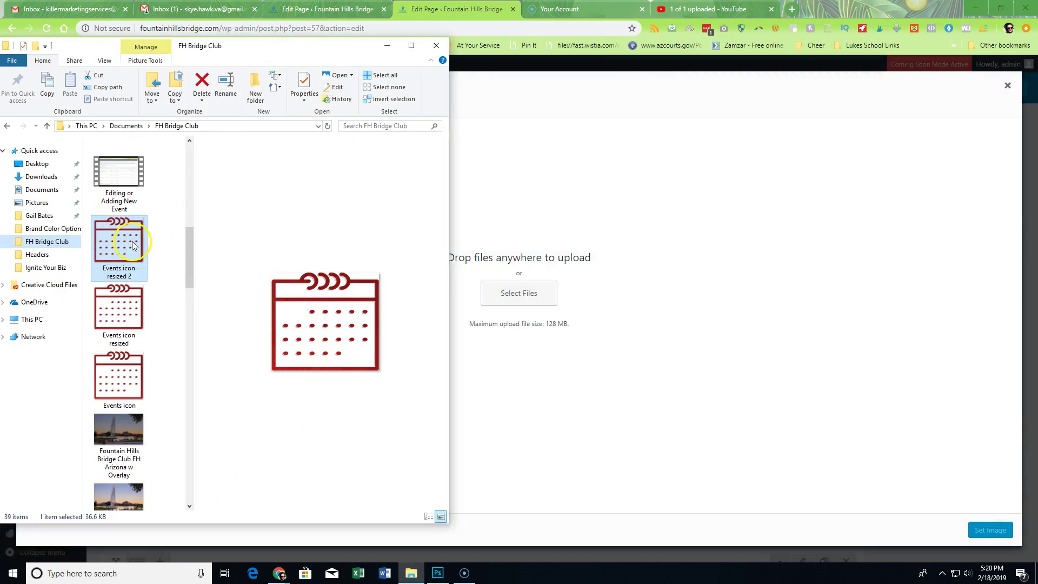
{"action": "left_click_drag", "start_coordinate": [122, 241], "coordinate": [770, 293]}
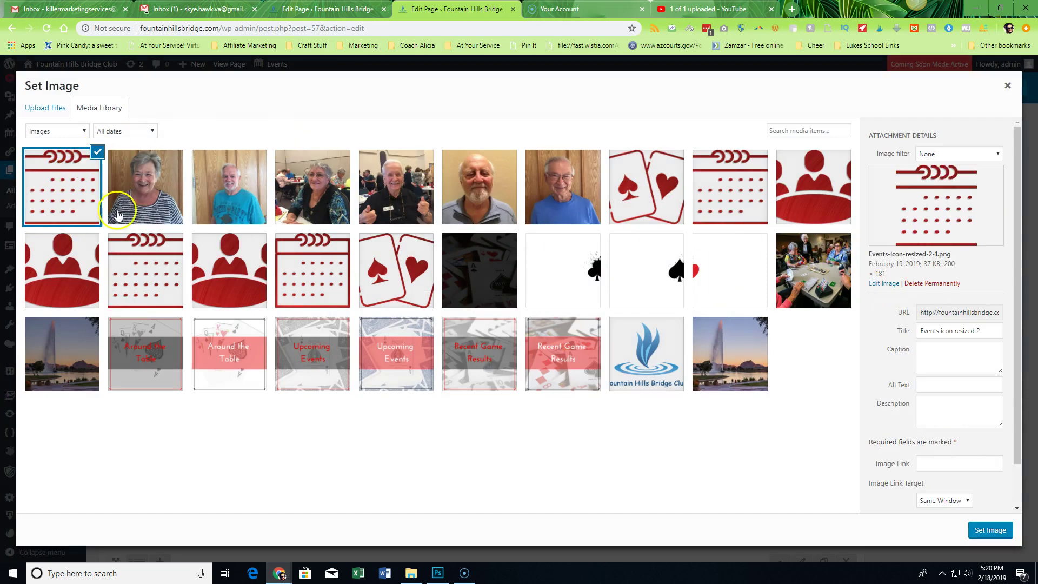
{"action": "left_click", "coordinate": [926, 286]}
{"action": "left_click", "coordinate": [568, 109]}
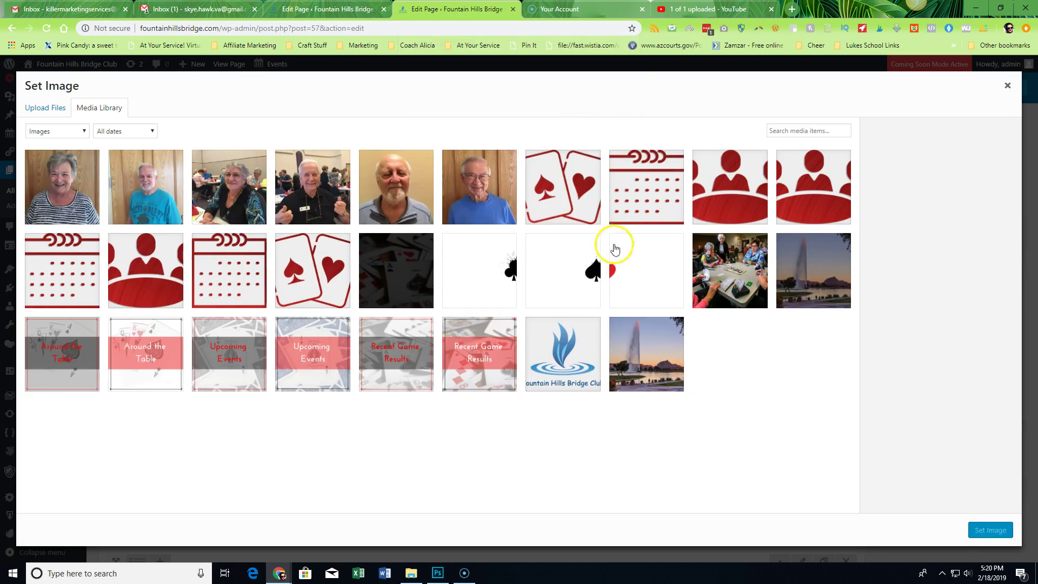
{"action": "left_click", "coordinate": [50, 106]}
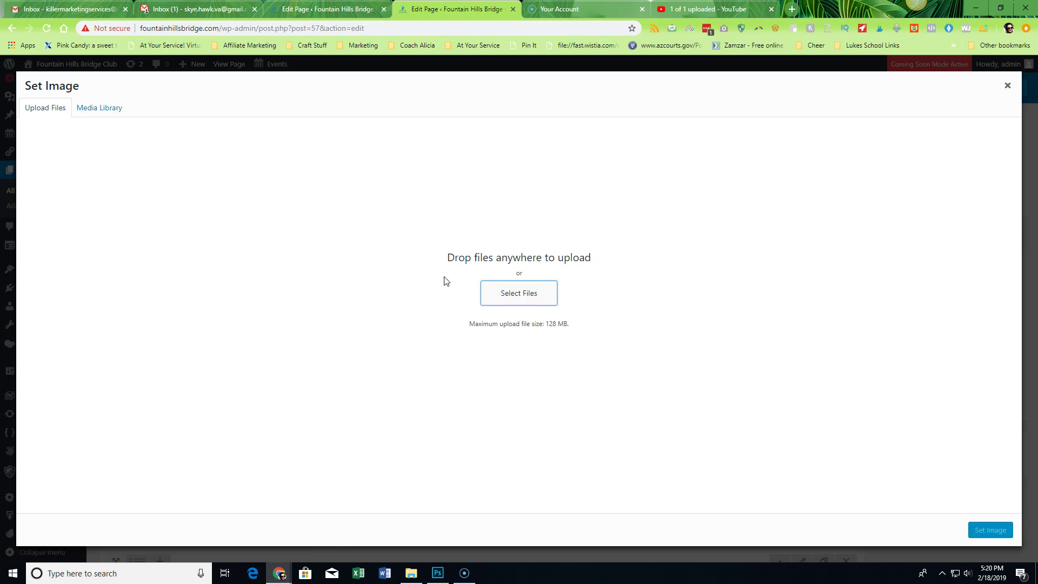
{"action": "left_click", "coordinate": [518, 292]}
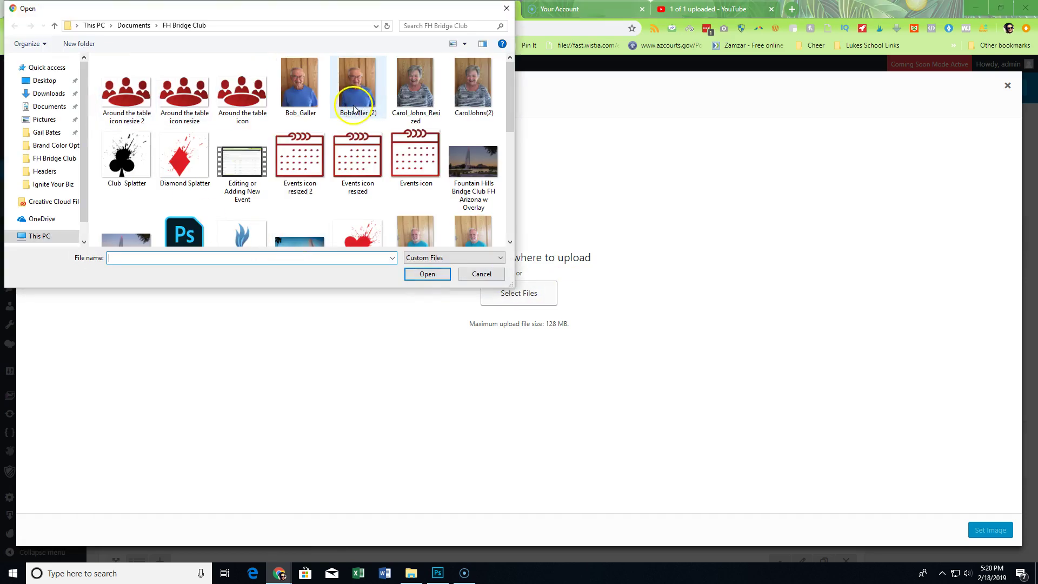
{"action": "left_click", "coordinate": [506, 8]}
- Select the first portrait in the media library, the woman in the striped shirt, as the replacement image
{"action": "left_click", "coordinate": [99, 107]}
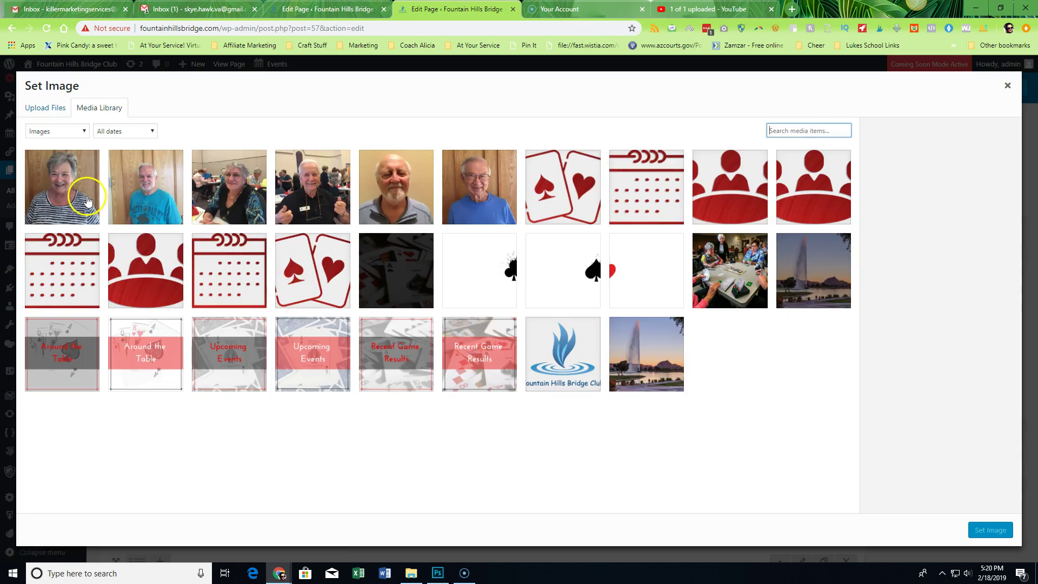
{"action": "left_click", "coordinate": [81, 190]}
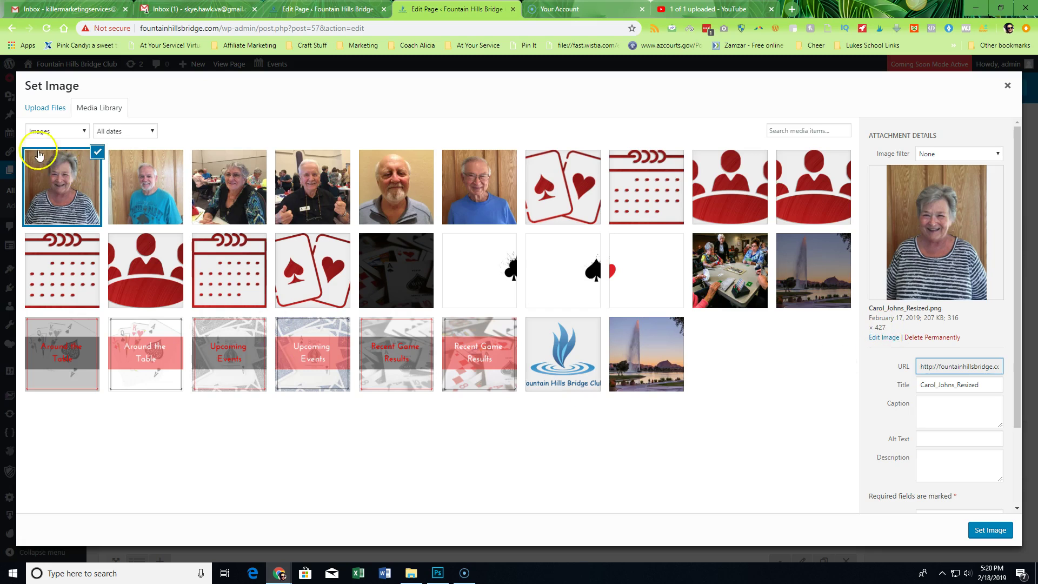
- Upload the second portrait of the man in the blue shirt from the FH Bridge Club folder to the media library
{"action": "left_click", "coordinate": [45, 107]}
{"action": "left_click", "coordinate": [484, 291]}
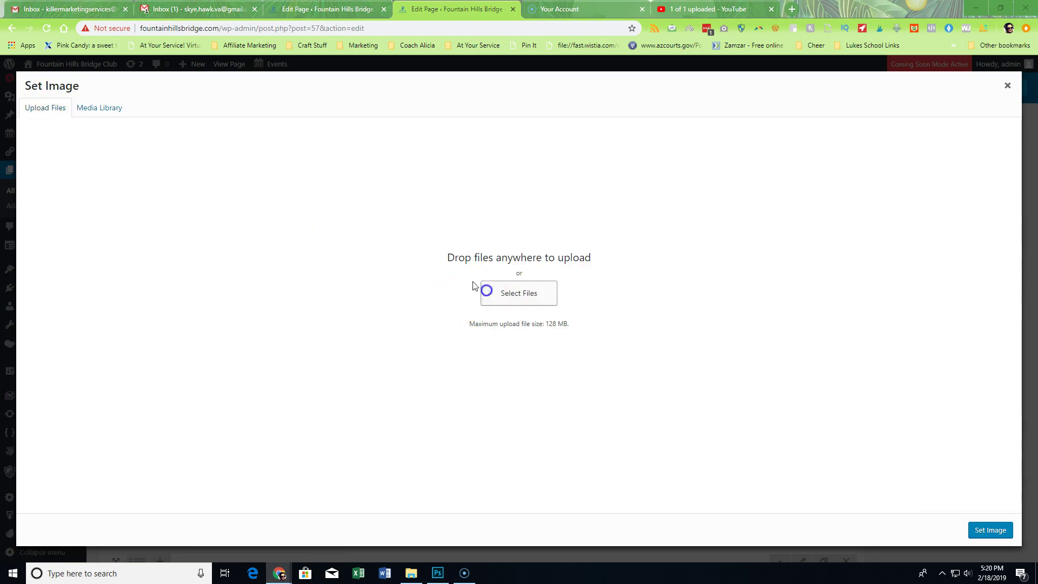
{"action": "scroll", "coordinate": [400, 200], "scroll_direction": "down", "scroll_amount": 5}
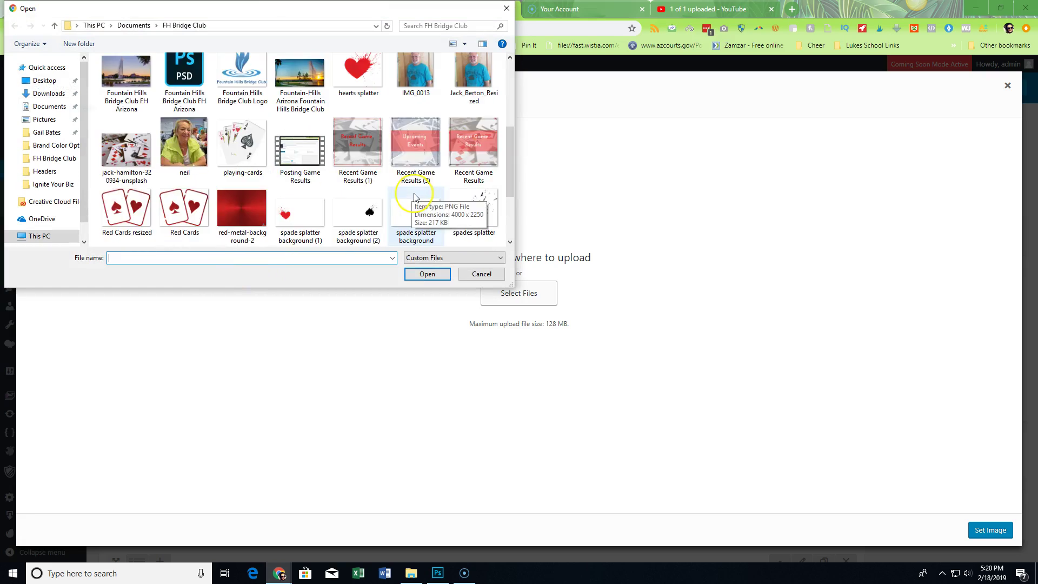
{"action": "scroll", "coordinate": [414, 198], "scroll_direction": "up", "scroll_amount": 2}
{"action": "scroll", "coordinate": [378, 174], "scroll_direction": "up", "scroll_amount": 2}
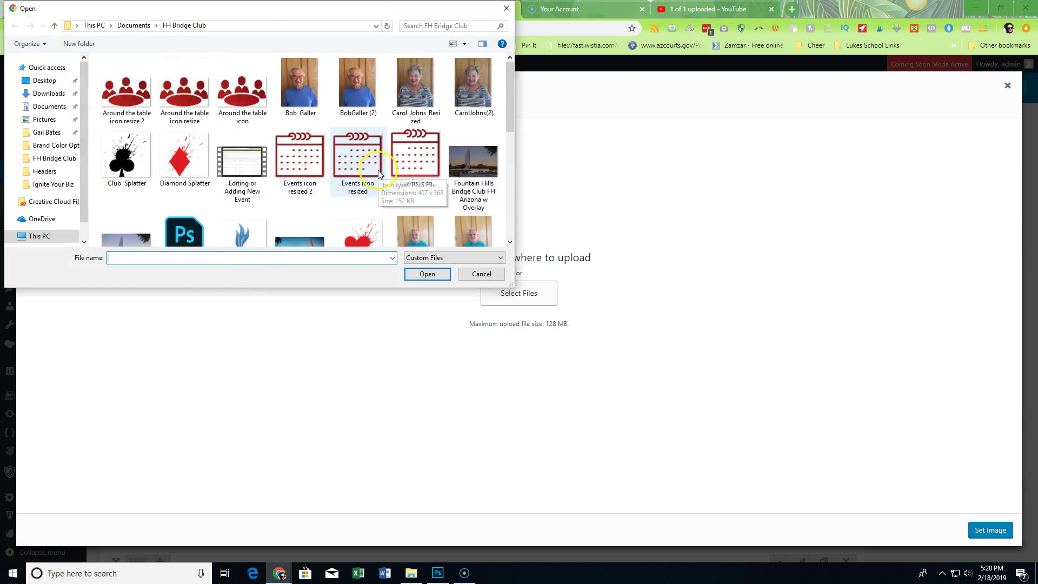
{"action": "scroll", "coordinate": [378, 174], "scroll_direction": "down", "scroll_amount": 5}
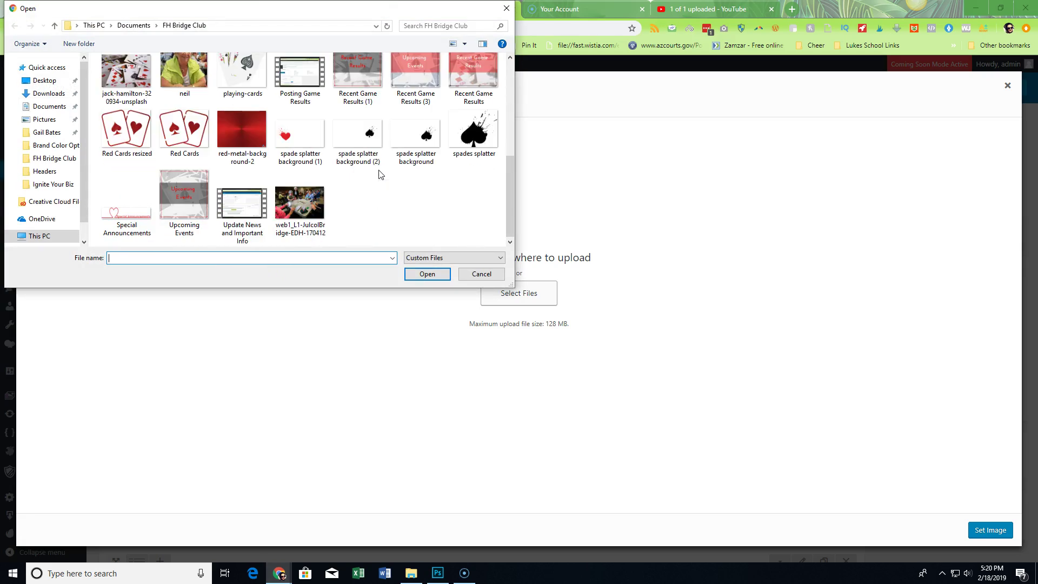
{"action": "scroll", "coordinate": [381, 174], "scroll_direction": "up", "scroll_amount": 4}
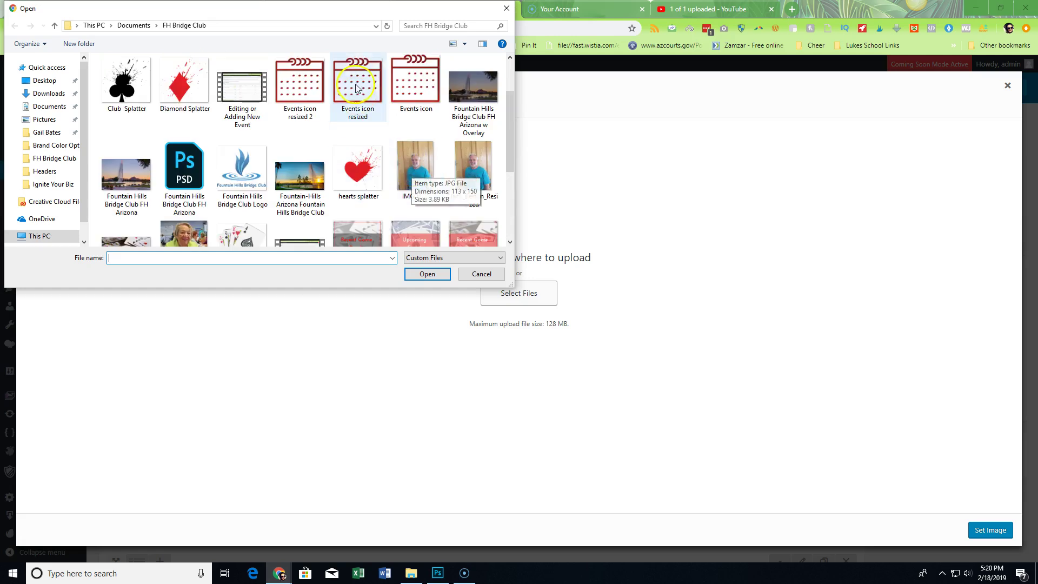
{"action": "scroll", "coordinate": [429, 124], "scroll_direction": "up", "scroll_amount": 1}
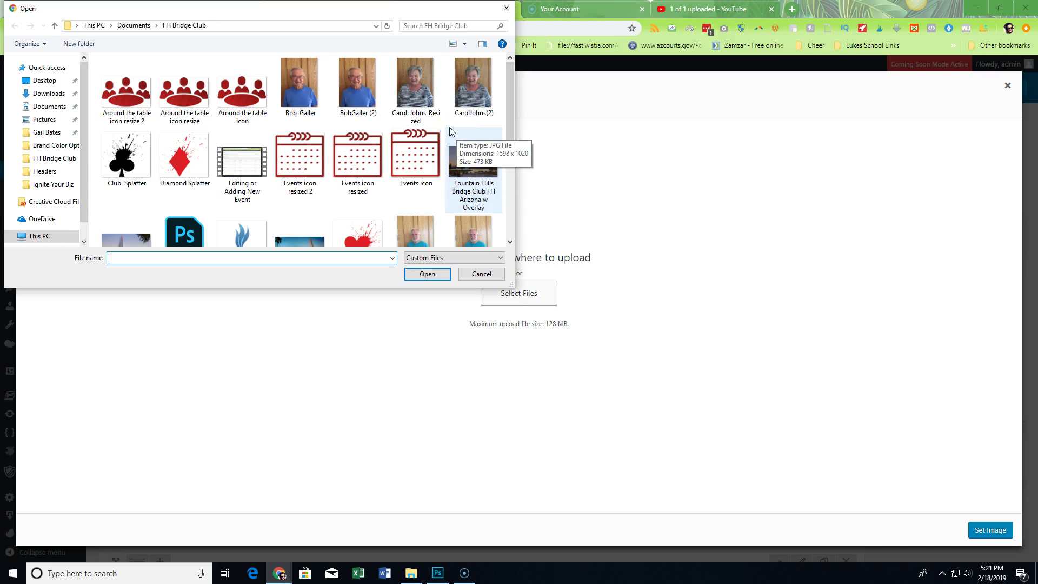
{"action": "left_click", "coordinate": [358, 87]}
{"action": "left_click", "coordinate": [424, 272]}
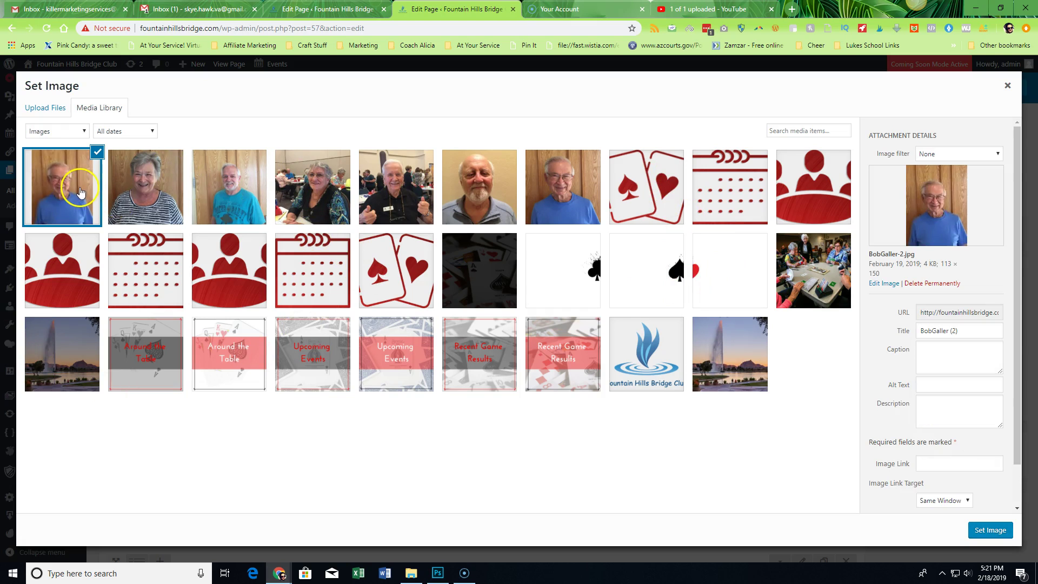
- Open the uploaded portrait for image editing, rotate it clockwise through a full turn to upright, and save it
{"action": "left_click", "coordinate": [887, 288]}
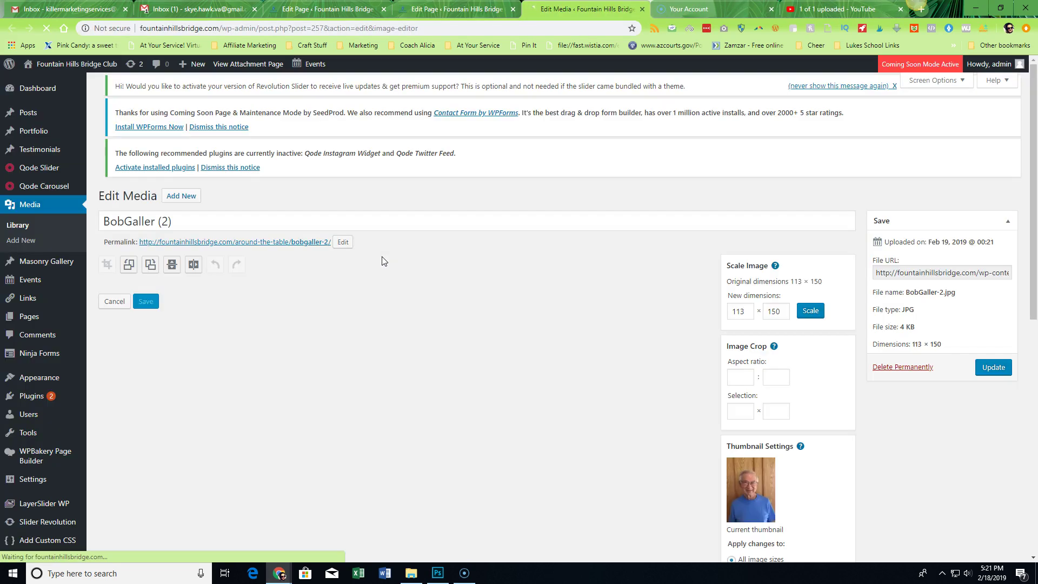
{"action": "scroll", "coordinate": [399, 264], "scroll_direction": "down", "scroll_amount": 2}
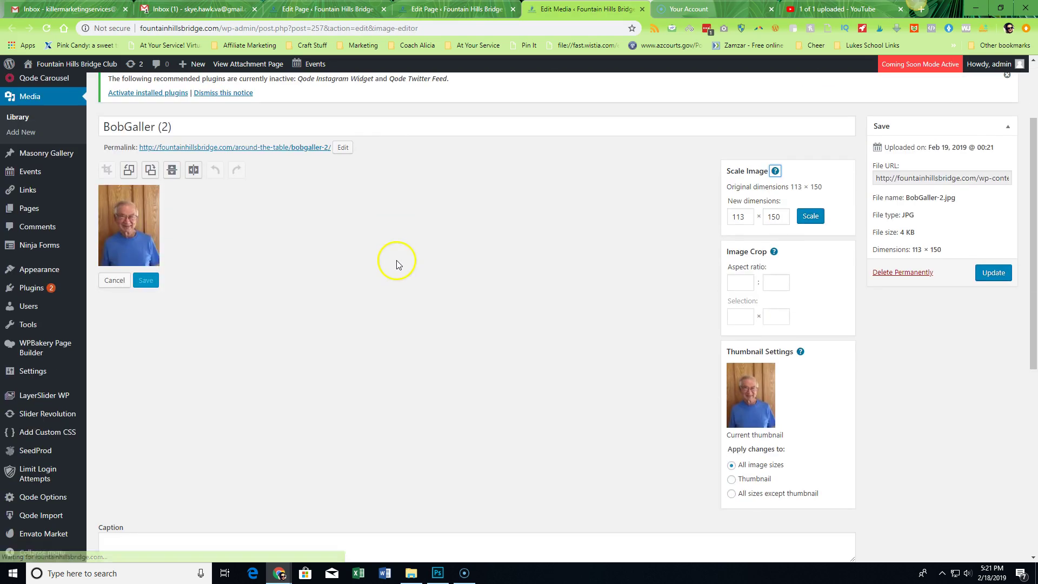
{"action": "left_click", "coordinate": [151, 170]}
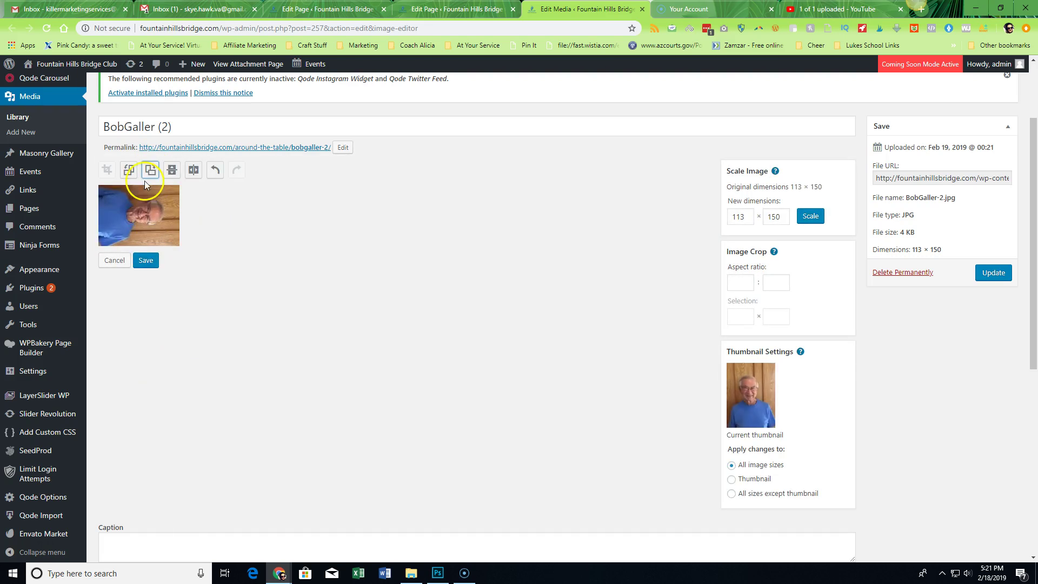
{"action": "left_click", "coordinate": [151, 171]}
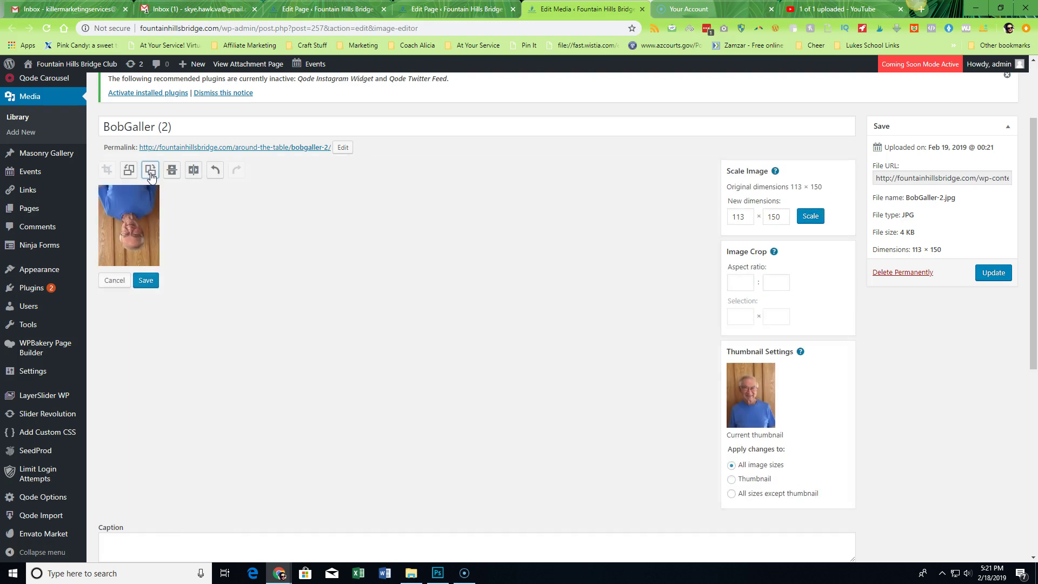
{"action": "left_click", "coordinate": [151, 172]}
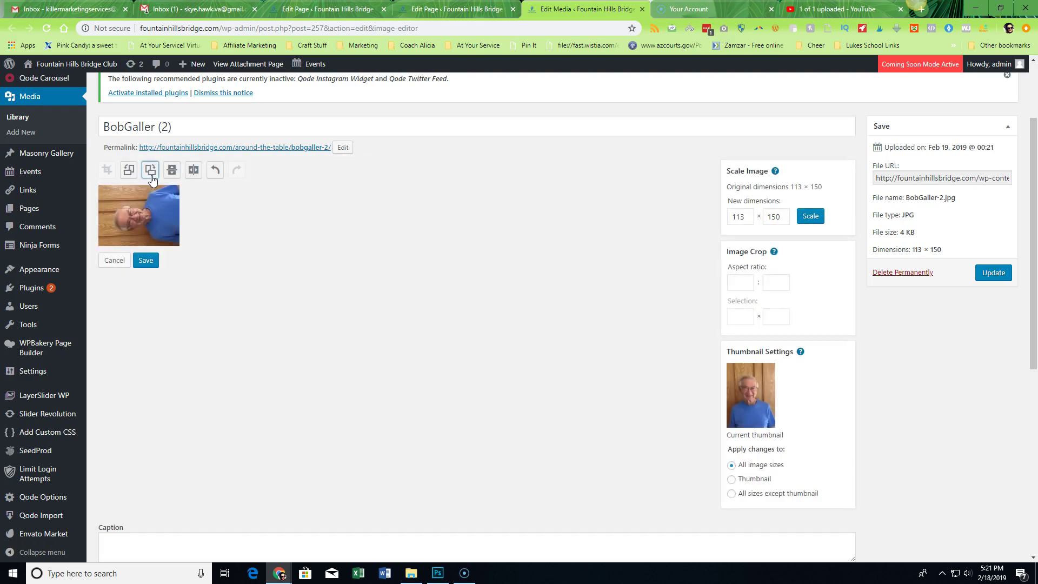
{"action": "left_click", "coordinate": [151, 172]}
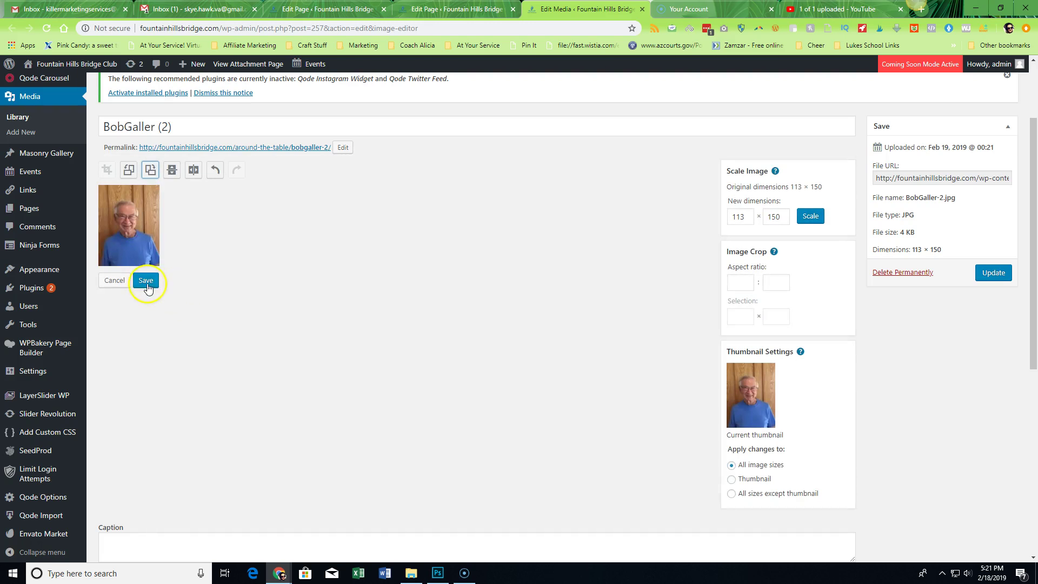
{"action": "left_click", "coordinate": [145, 281]}
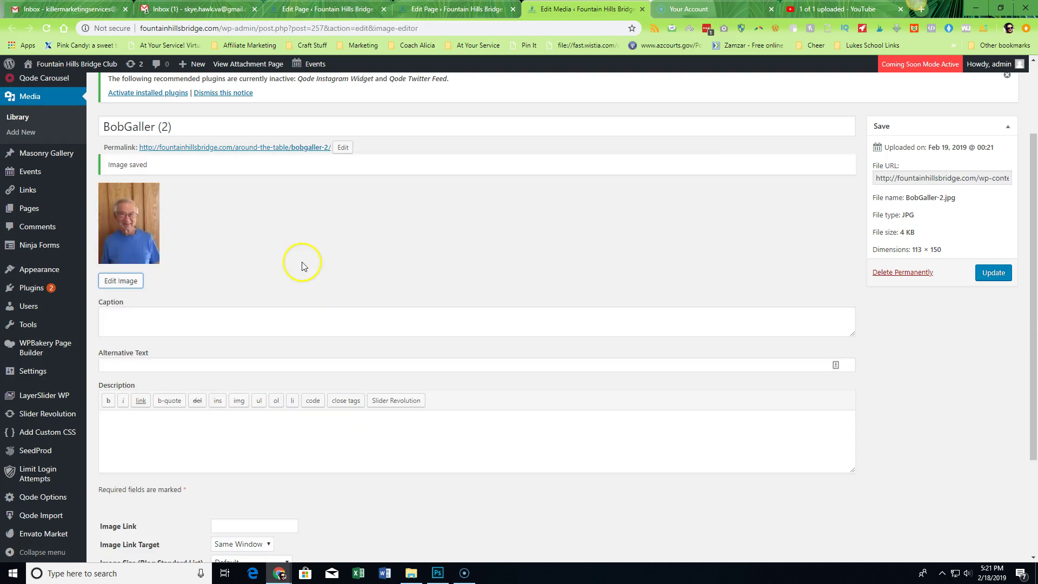
- Reopen the portrait's image editor, try to scale it to 300 pixels wide, and update the media item
{"action": "left_click", "coordinate": [120, 280]}
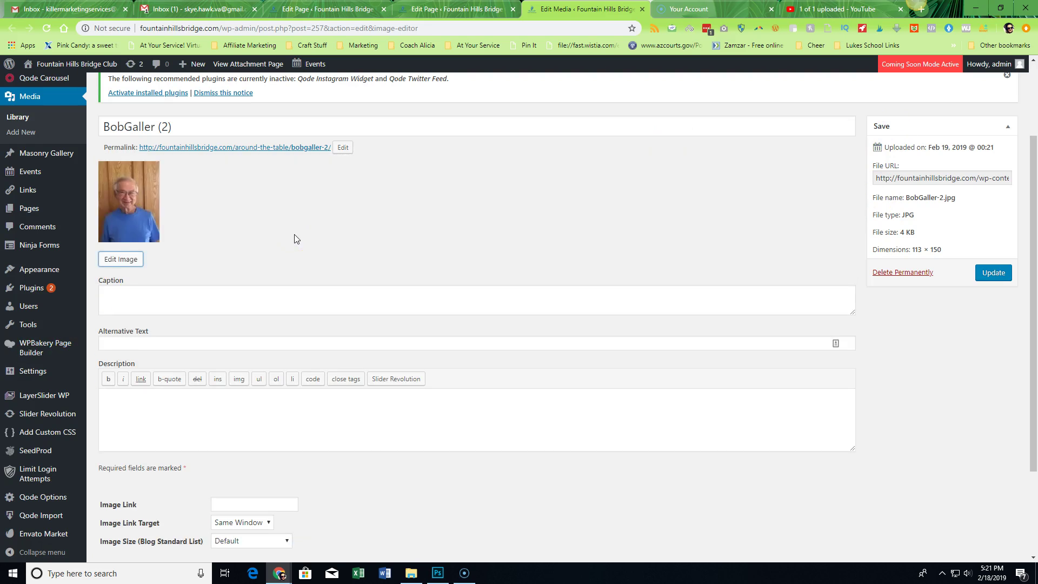
{"action": "left_click", "coordinate": [119, 261]}
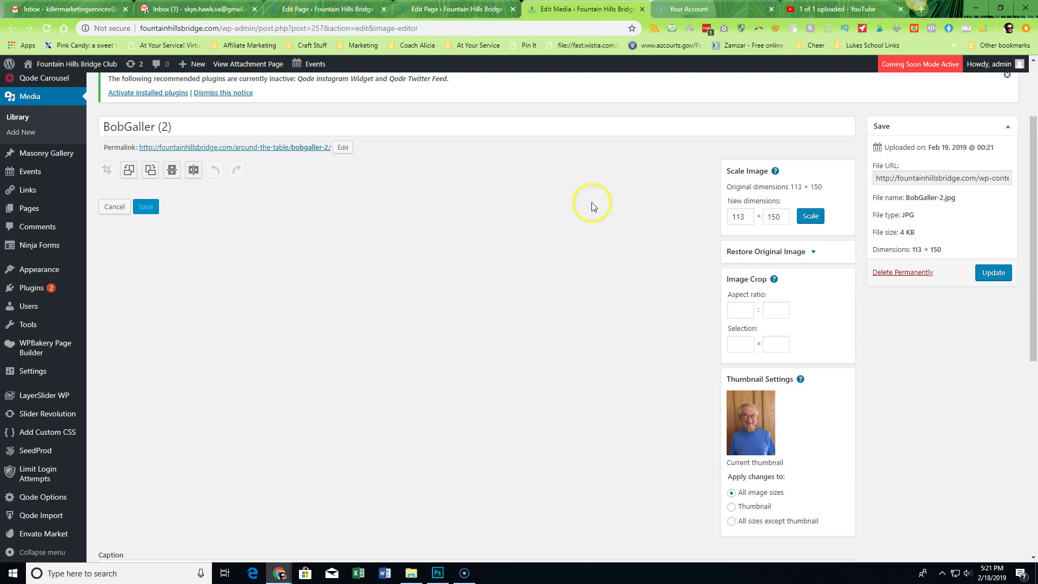
{"action": "left_click", "coordinate": [747, 218]}
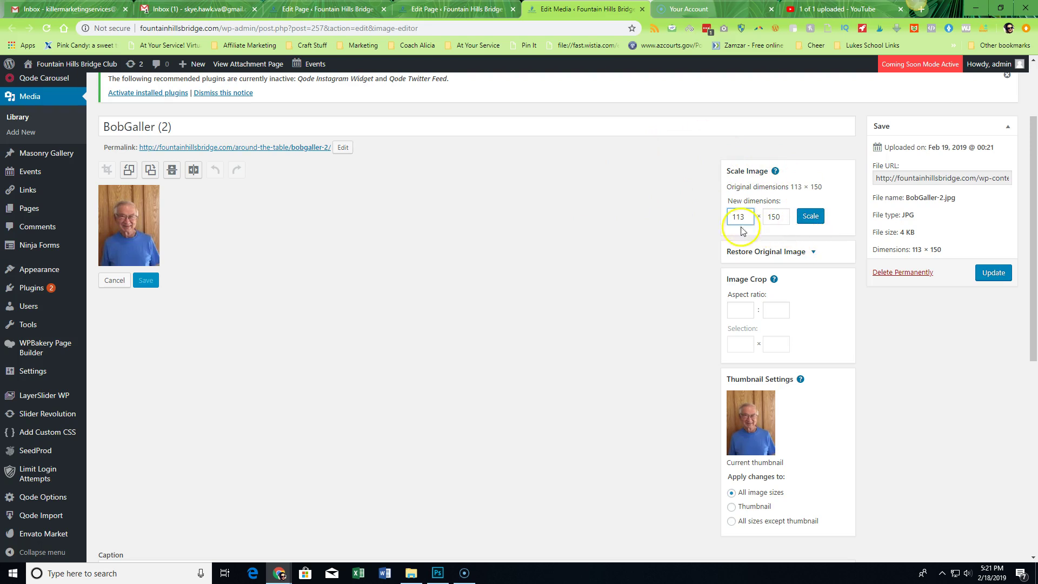
{"action": "type", "text": "300"}
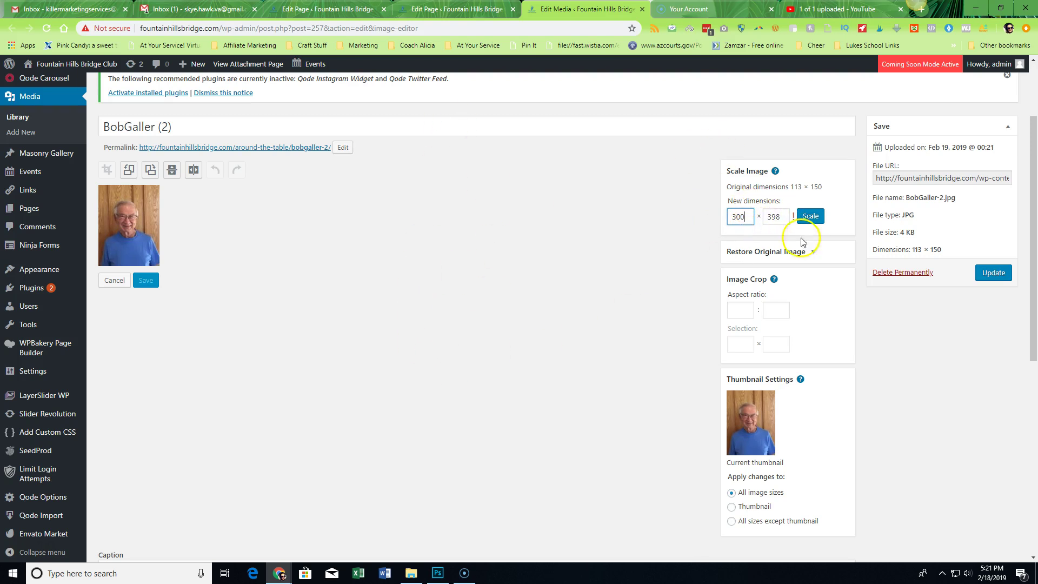
{"action": "left_click", "coordinate": [810, 220]}
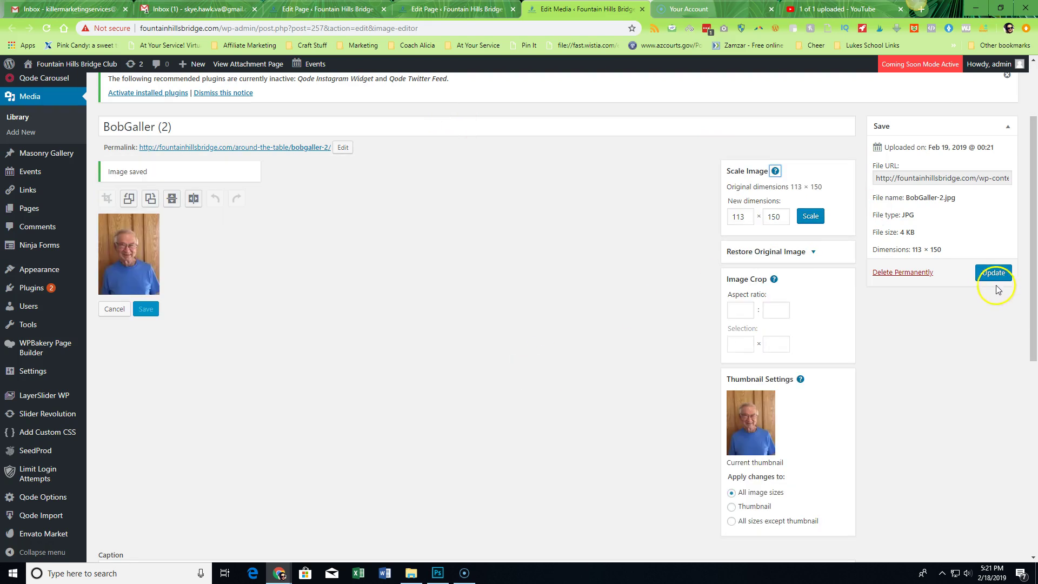
{"action": "left_click", "coordinate": [989, 279]}
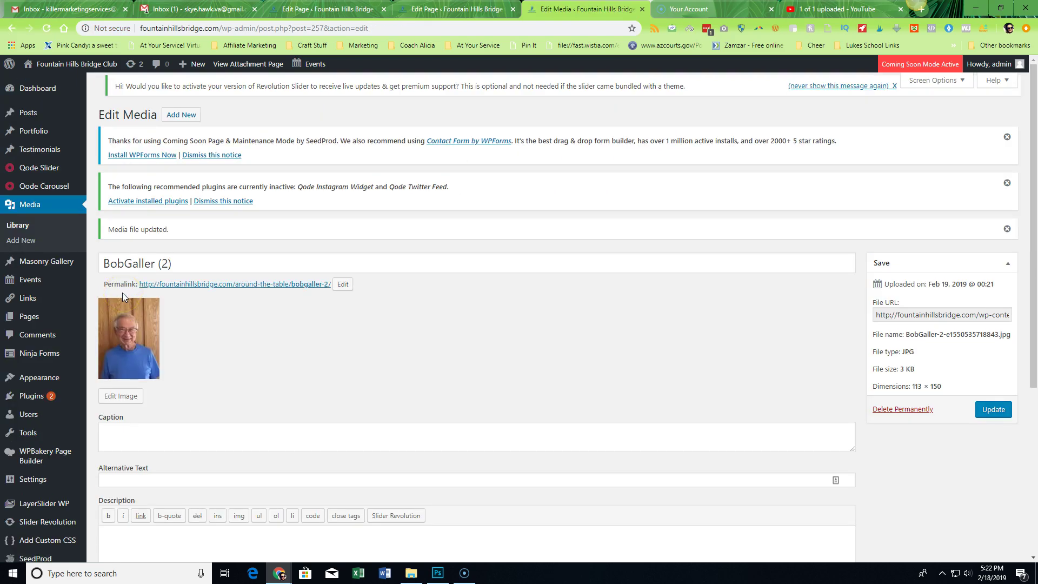
- Close the media editing page, set the uploaded portrait as the first row's Single Image, and save the element's changes
{"action": "left_click", "coordinate": [642, 9]}
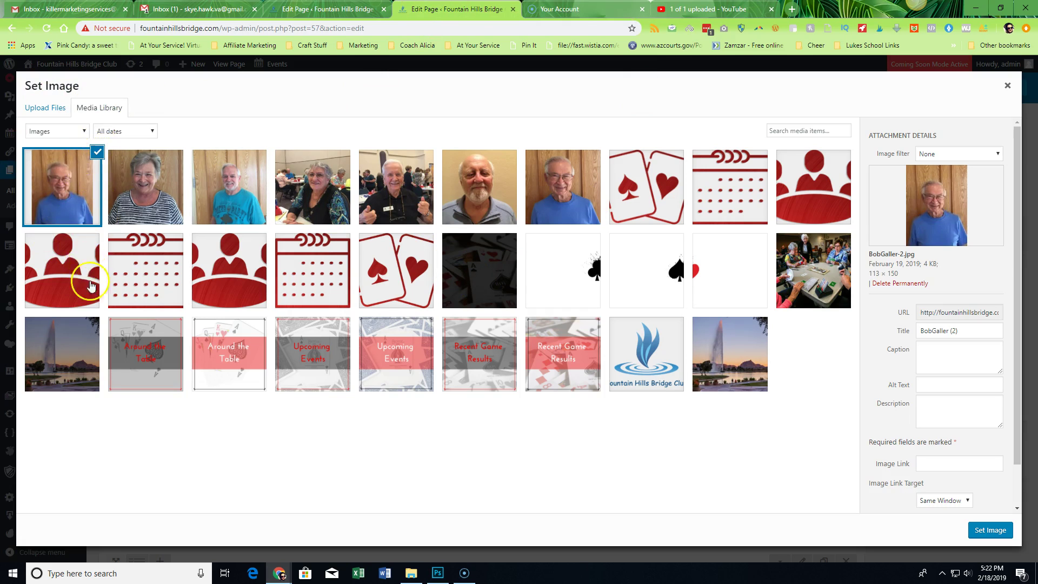
{"action": "left_click", "coordinate": [981, 531]}
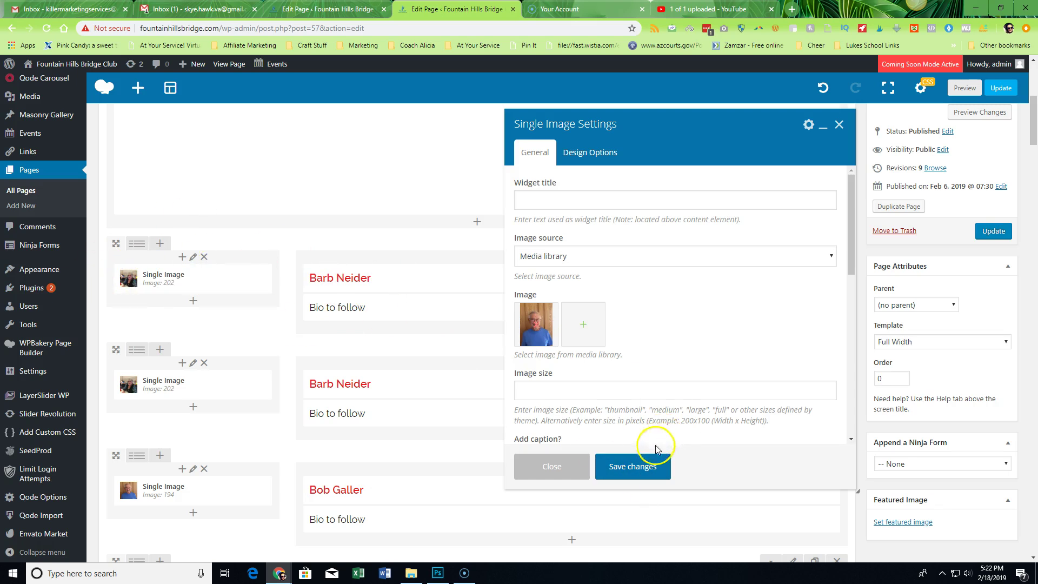
{"action": "left_click", "coordinate": [634, 467]}
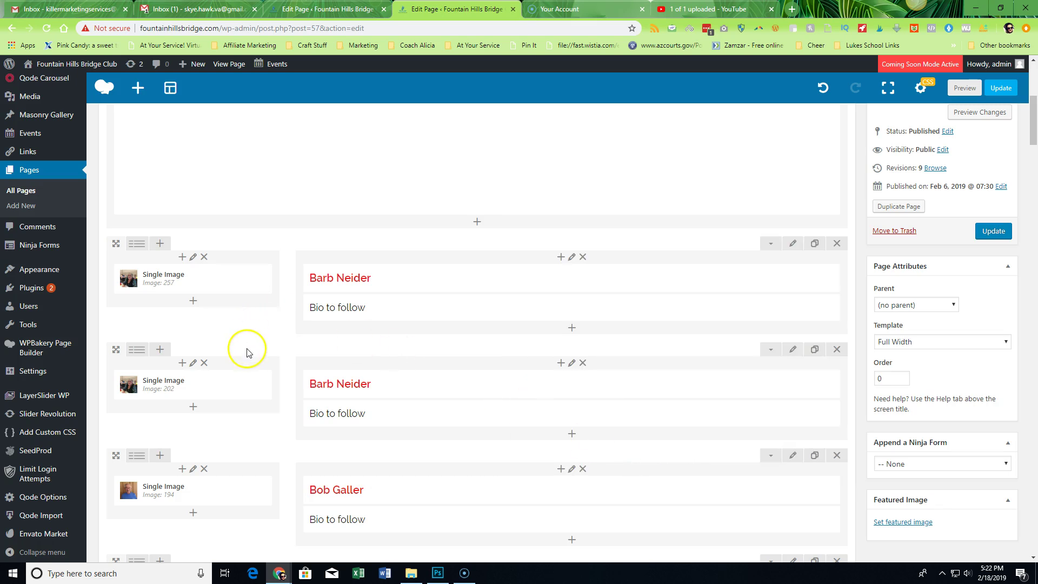
{"action": "mouse_move", "coordinate": [135, 289]}
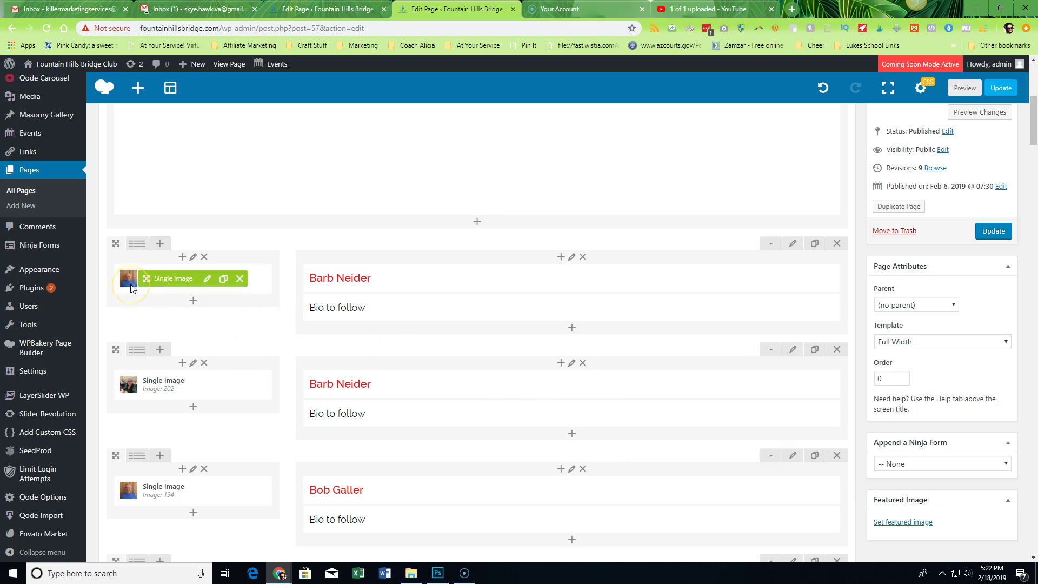
- Open the first member row's name text block, select the name text, and close the settings without saving
{"action": "mouse_move", "coordinate": [387, 278]}
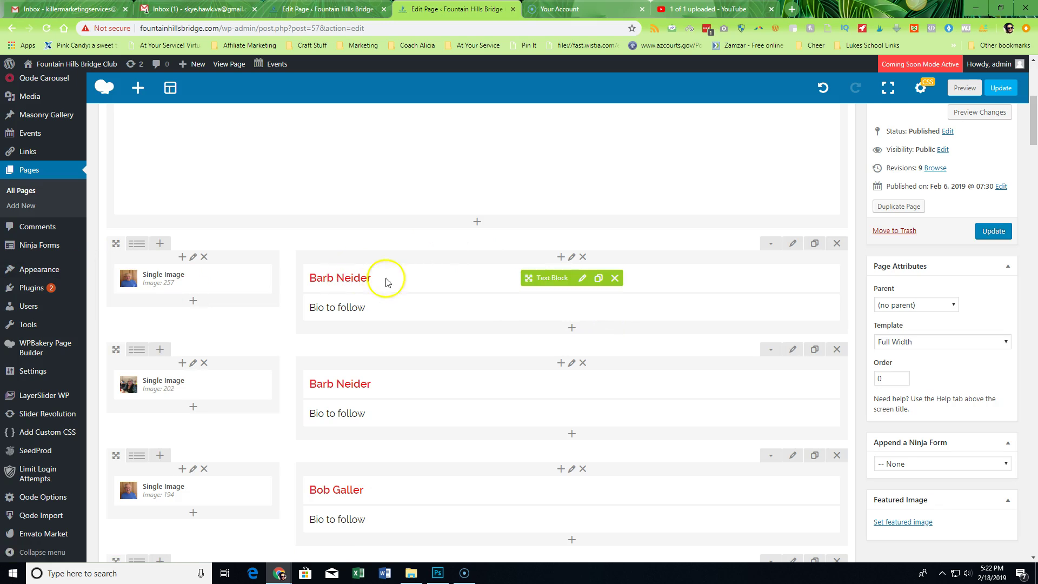
{"action": "left_click", "coordinate": [581, 281]}
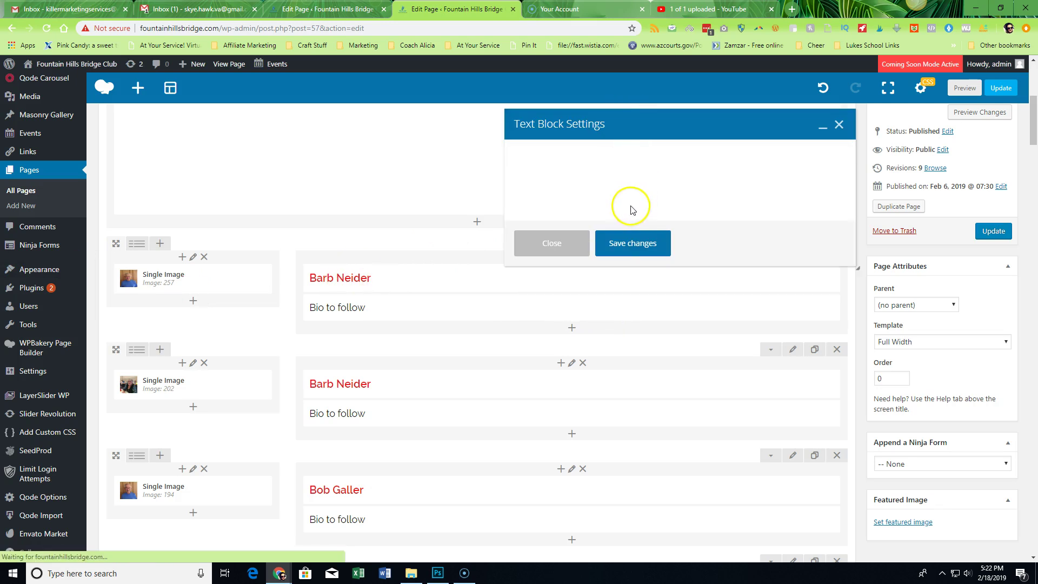
{"action": "left_click", "coordinate": [520, 272]}
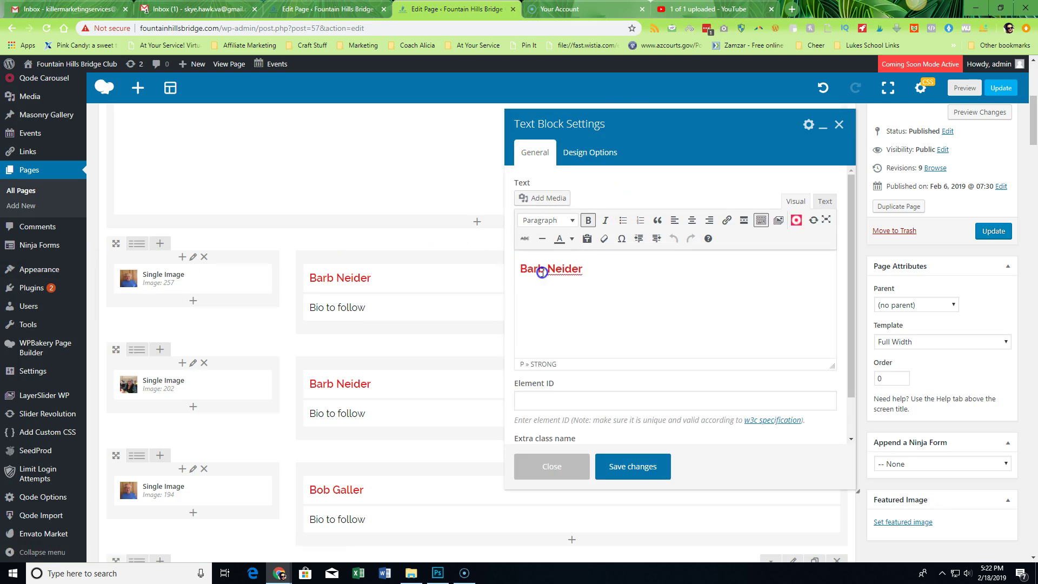
{"action": "left_click_drag", "start_coordinate": [583, 272], "coordinate": [502, 279]}
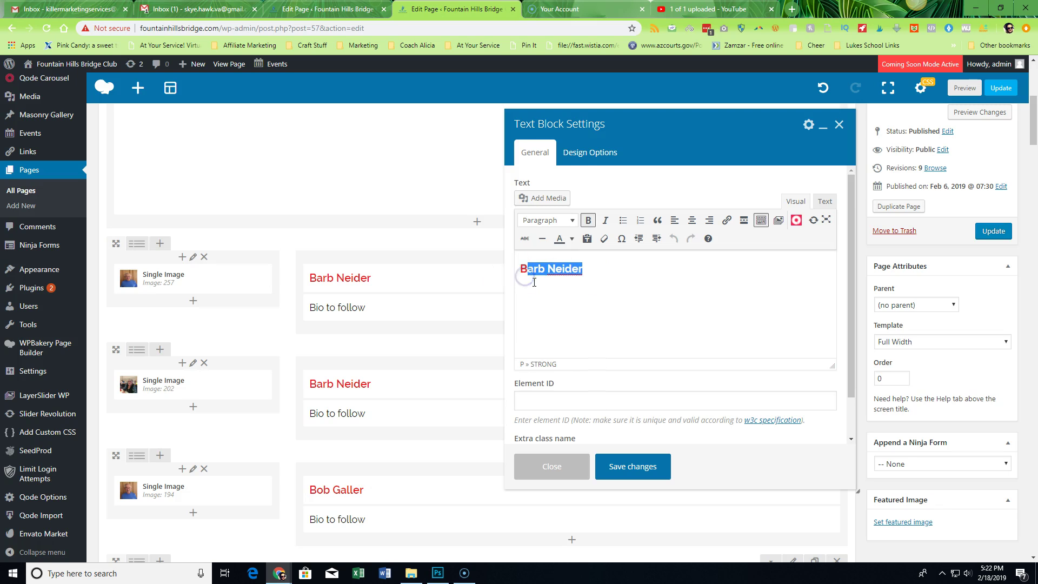
{"action": "left_click", "coordinate": [536, 463]}
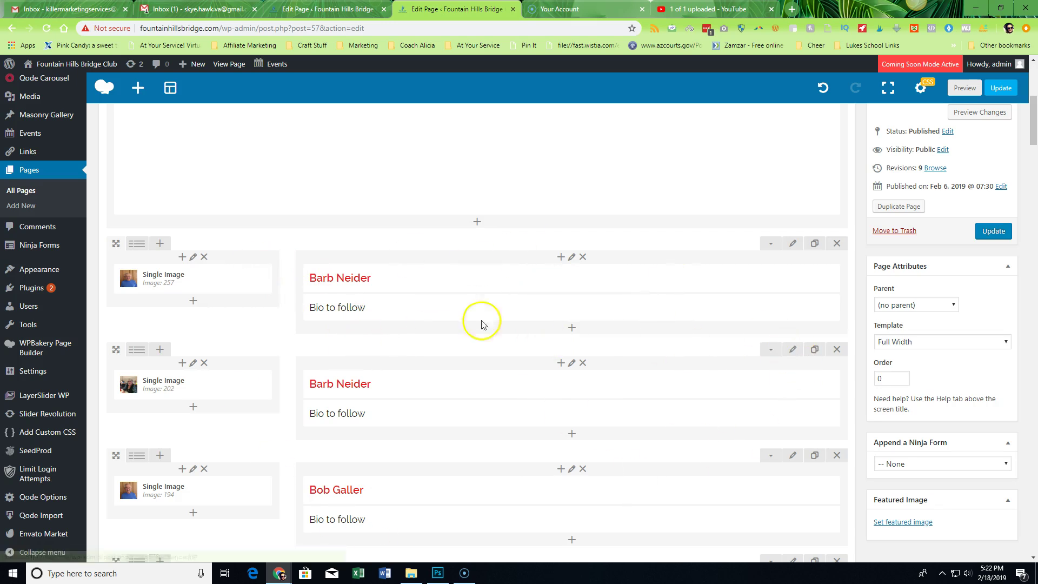
- Delete the duplicated first member row from the page
{"action": "left_click", "coordinate": [840, 249]}
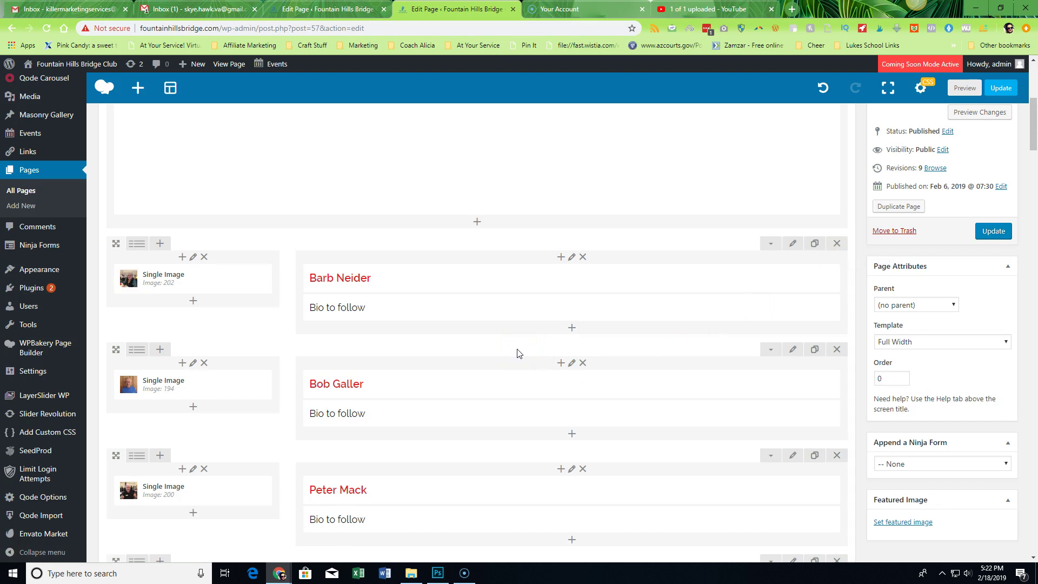
{"action": "scroll", "coordinate": [575, 320], "scroll_direction": "down", "scroll_amount": 10}
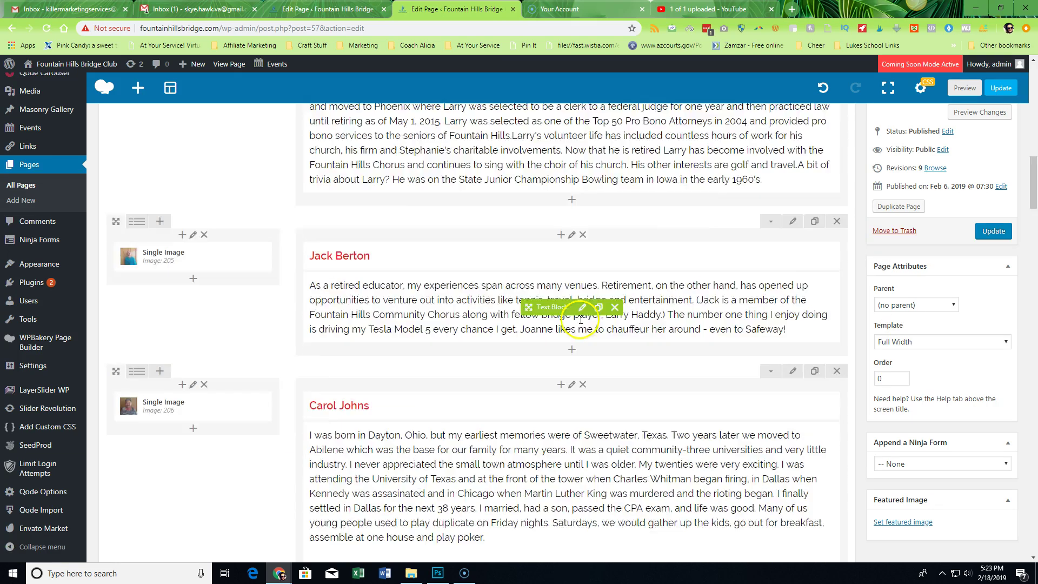
{"action": "scroll", "coordinate": [580, 320], "scroll_direction": "up", "scroll_amount": 10}
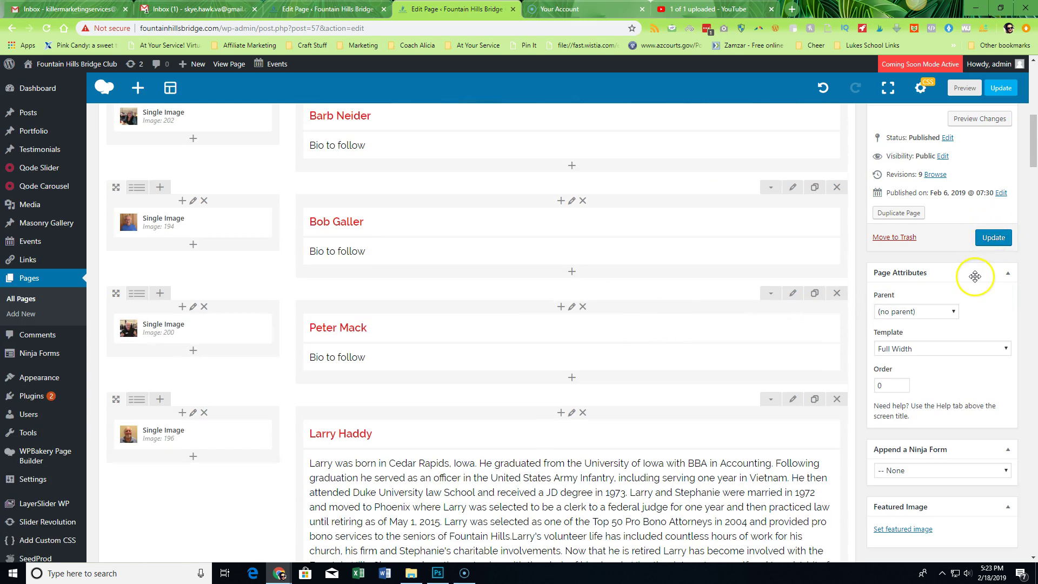
{"action": "mouse_move", "coordinate": [443, 358]}
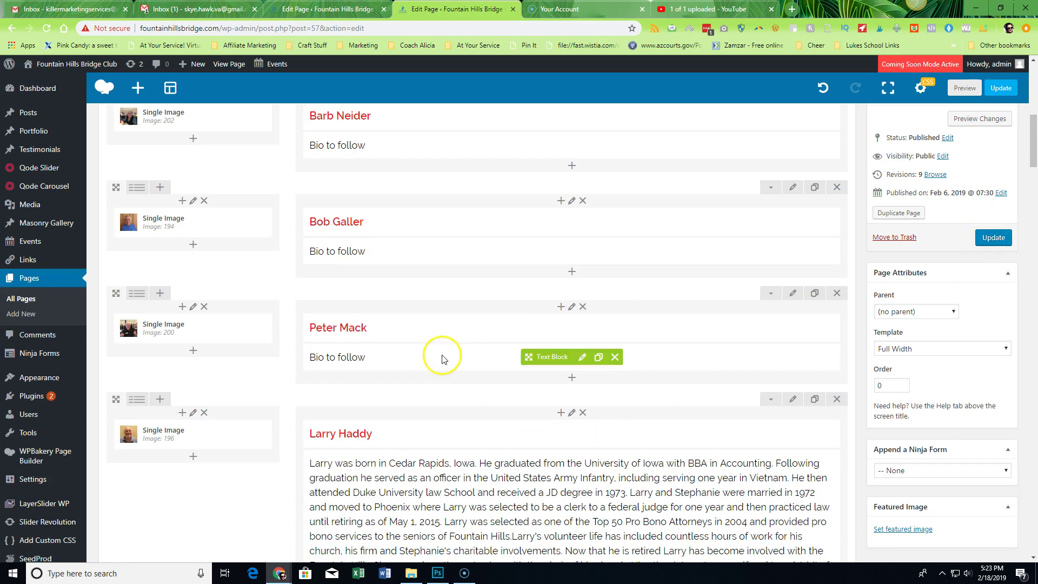